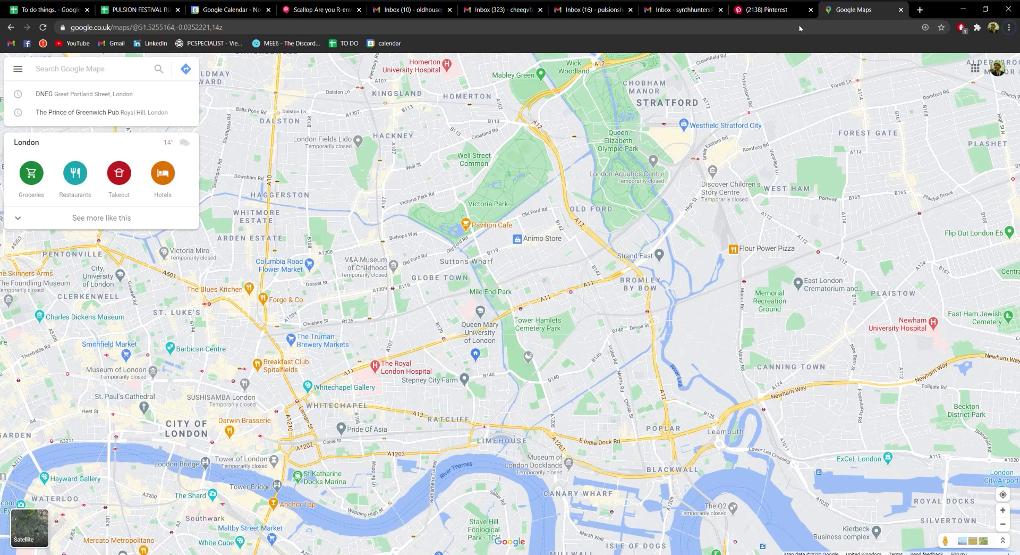
# Switch the London map to satellite imagery with labels off and frame the area along the River Thames
pyautogui.click(29, 519)
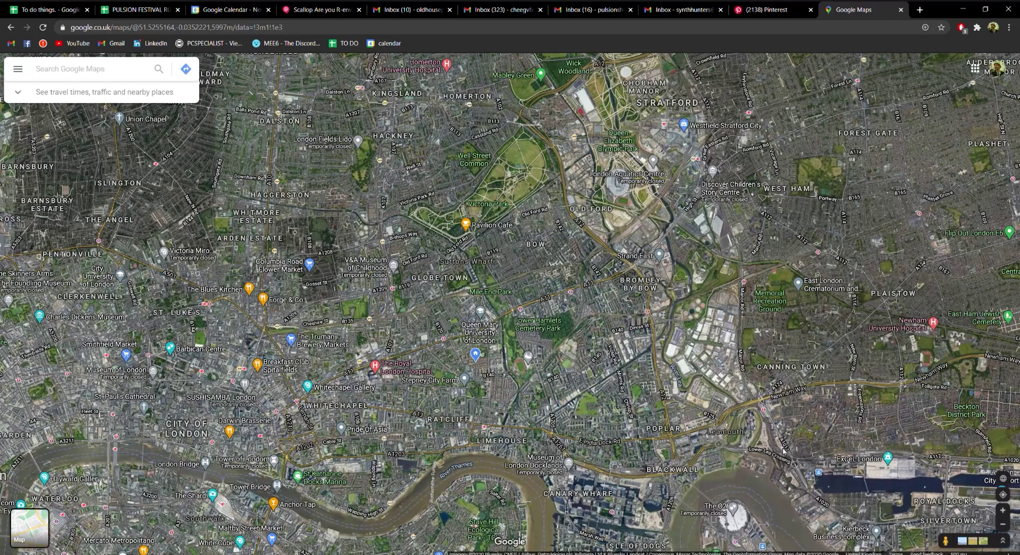
pyautogui.click(19, 69)
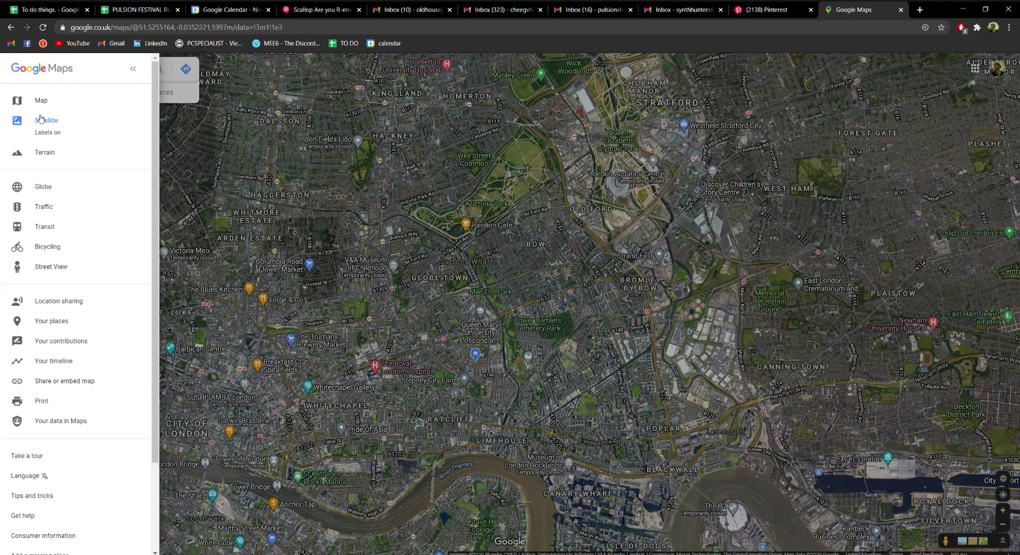
pyautogui.click(54, 136)
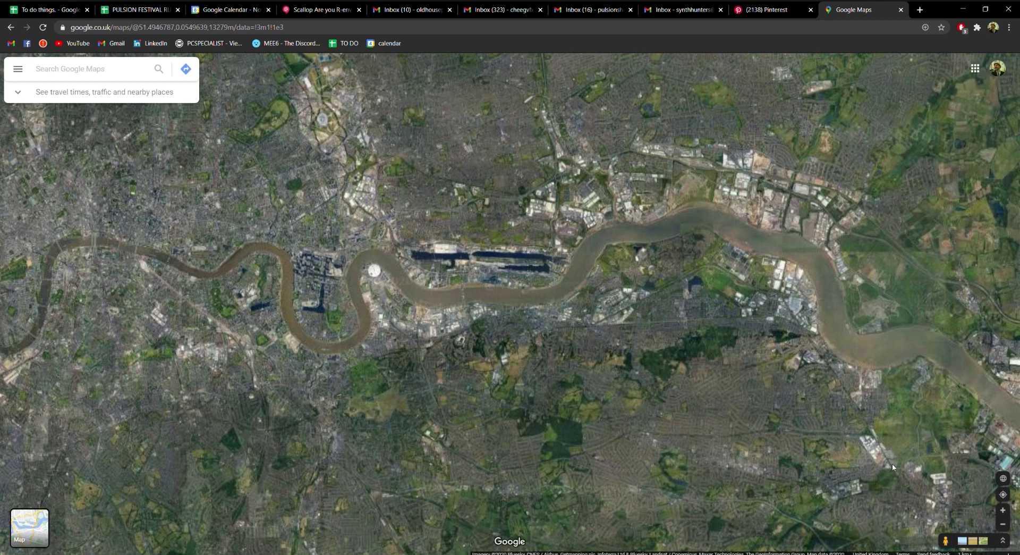
pyautogui.scroll(1, 592, 373)
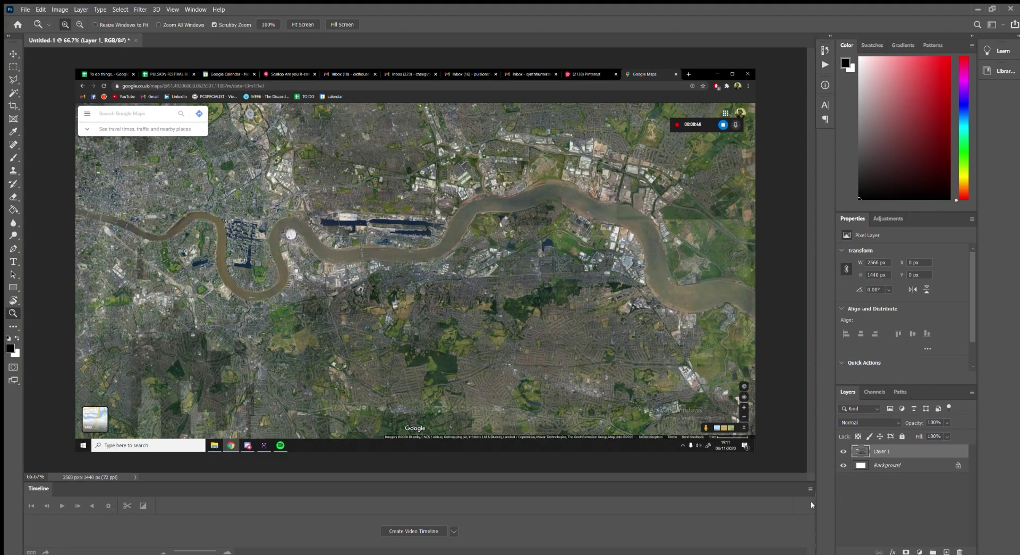
# In Photoshop, hide the interface panels and mark out the satellite imagery area of the pasted map screenshot
pyautogui.press('alt')
pyautogui.press('Tab')
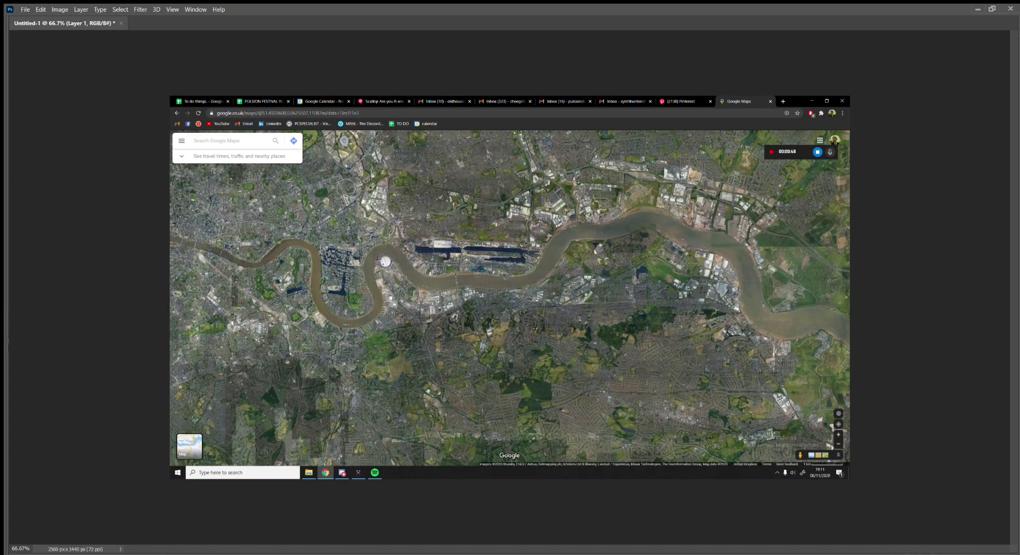
pyautogui.moveTo(317, 170)
pyautogui.mouseDown()
pyautogui.moveTo(276, 174)
pyautogui.moveTo(283, 146)
pyautogui.moveTo(534, 168)
pyautogui.moveTo(840, 114)
pyautogui.moveTo(829, 436)
pyautogui.moveTo(508, 467)
pyautogui.moveTo(219, 465)
pyautogui.moveTo(189, 445)
pyautogui.mouseUp()
pyautogui.moveTo(632, 461)
pyautogui.mouseDown()
pyautogui.moveTo(625, 414)
pyautogui.moveTo(532, 402)
pyautogui.mouseUp()
pyautogui.moveTo(659, 329); pyautogui.dragTo(712, 378)
pyautogui.moveTo(712, 404); pyautogui.dragTo(808, 441)
pyautogui.click(508, 416)
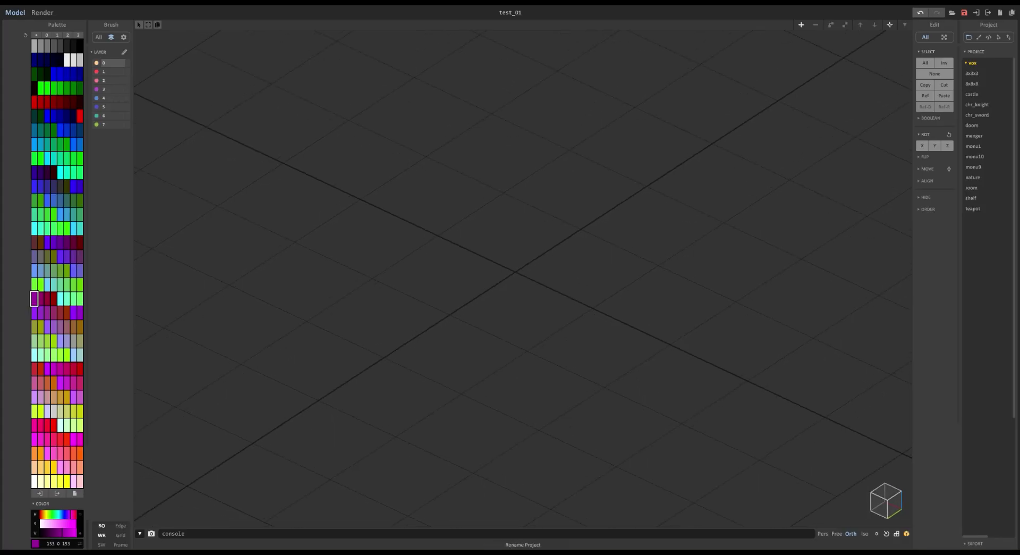
# In MagicaVoxel, open the imported map plane for voxel editing and set its volume size to 256 256 256
pyautogui.moveTo(597, 242); pyautogui.dragTo(594, 255, button='right')
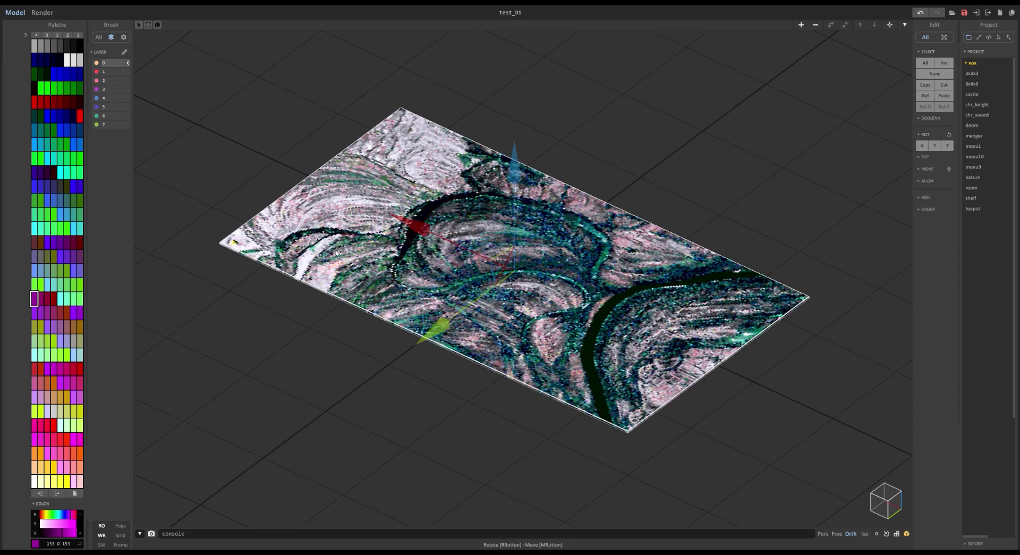
pyautogui.moveTo(336, 253); pyautogui.dragTo(356, 266, button='right')
pyautogui.scroll(4, 443, 261)
pyautogui.moveTo(462, 263); pyautogui.dragTo(453, 251, button='right')
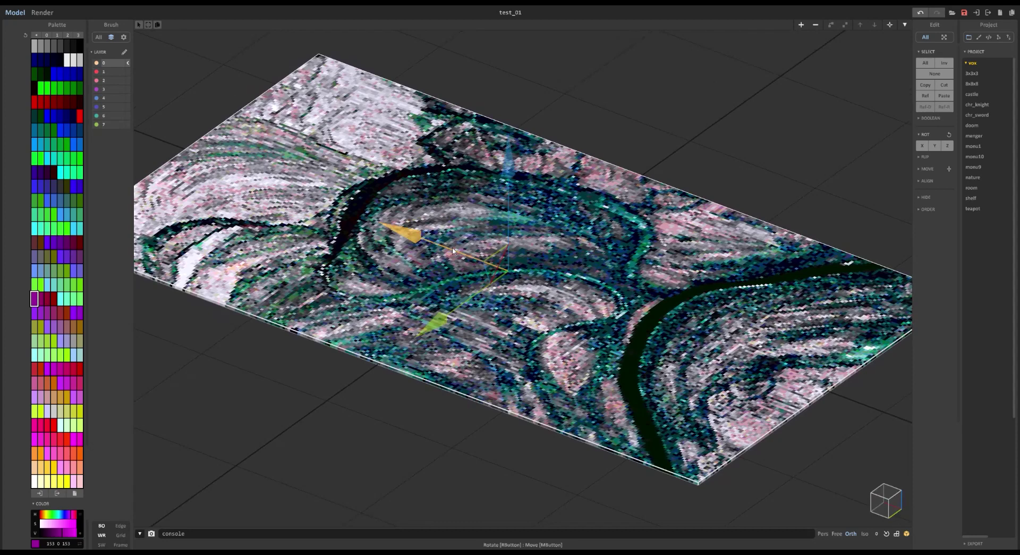
pyautogui.press('Tab')
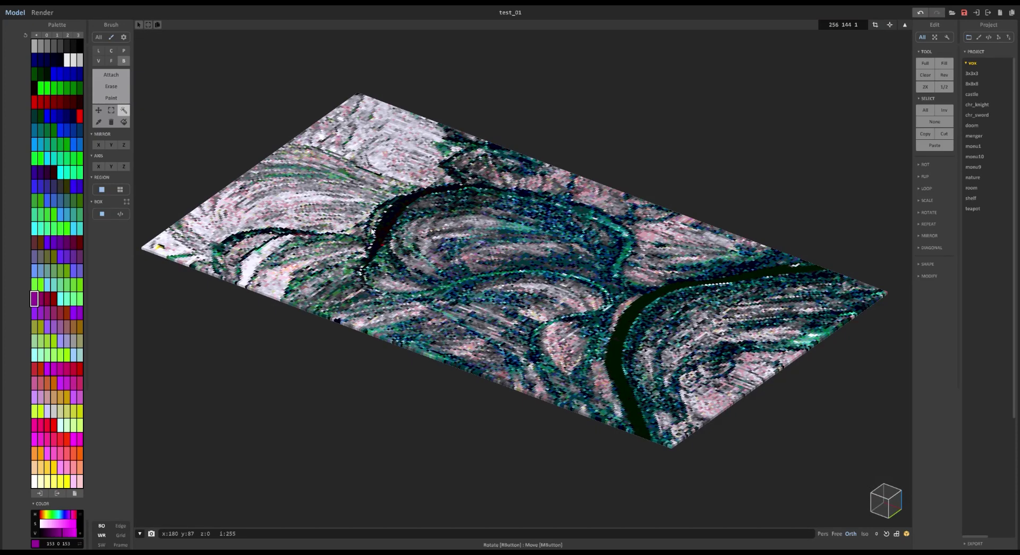
pyautogui.click(857, 25)
pyautogui.write('256 256 256')
pyautogui.press('Return')
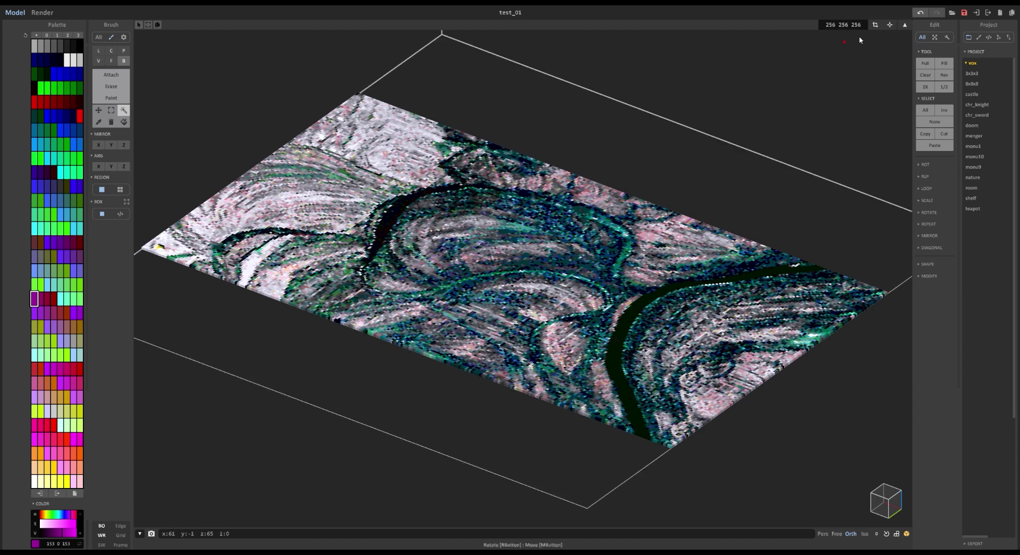
pyautogui.click(844, 25)
pyautogui.scroll(-3, 629, 146)
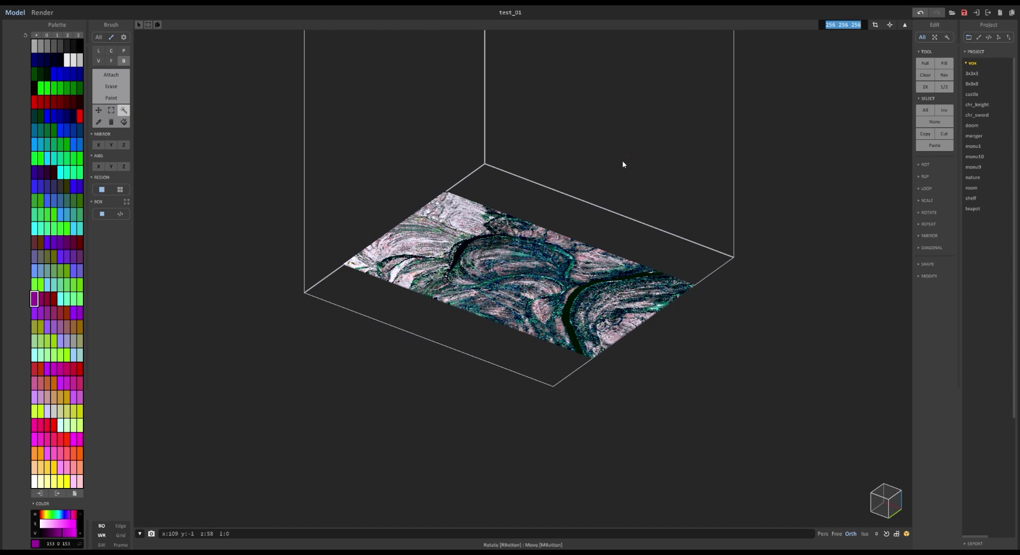
pyautogui.scroll(-1, 584, 128)
# Try selecting same-coloured voxels on several teal and navy shades along the map's front edge
pyautogui.scroll(8, 498, 268)
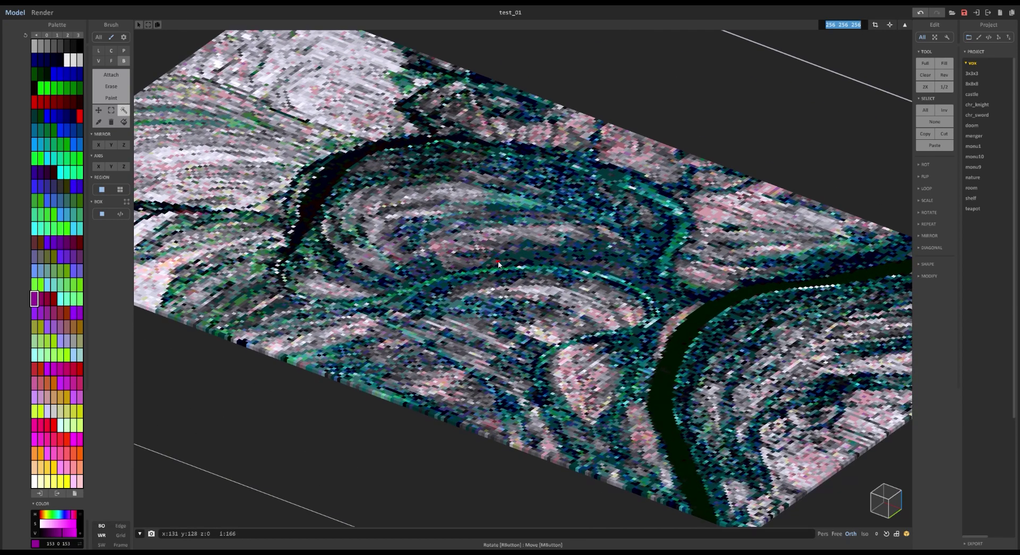
pyautogui.scroll(5, 494, 302)
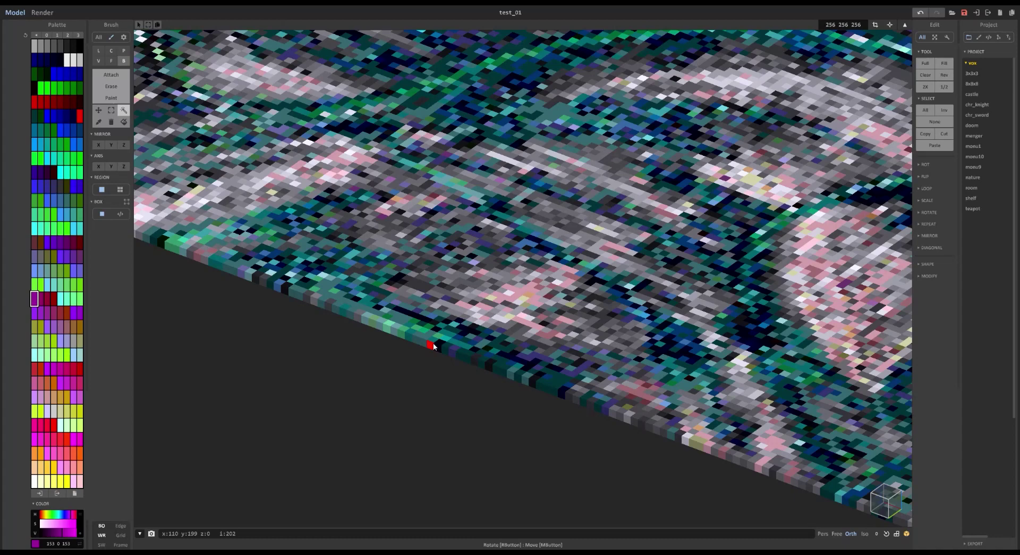
pyautogui.click(433, 347)
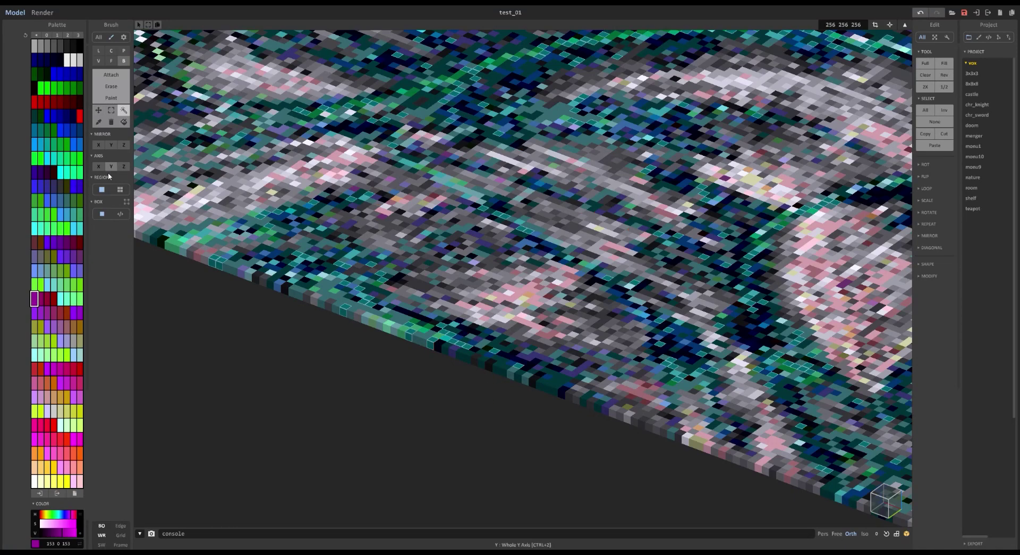
pyautogui.click(462, 353)
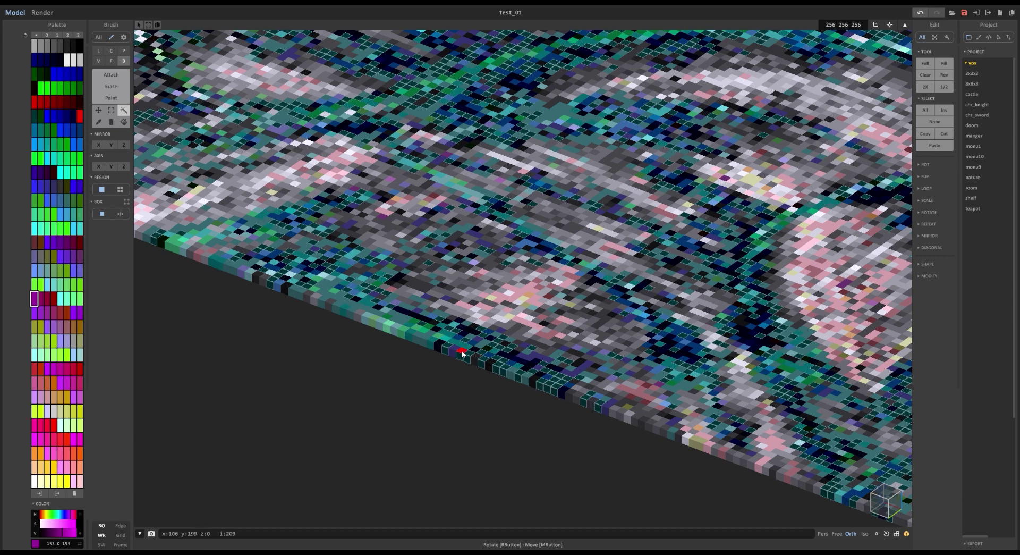
pyautogui.click(537, 362)
pyautogui.click(523, 369)
pyautogui.click(532, 368)
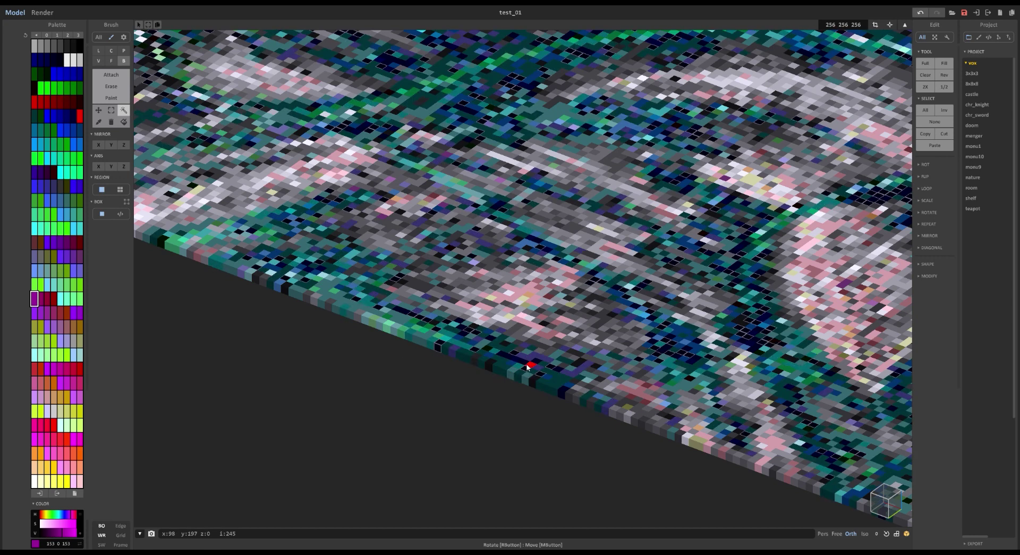
# Select all dark teal voxels of one shade across the map and extrude them upward into blocks
pyautogui.click(536, 386)
pyautogui.click(529, 391)
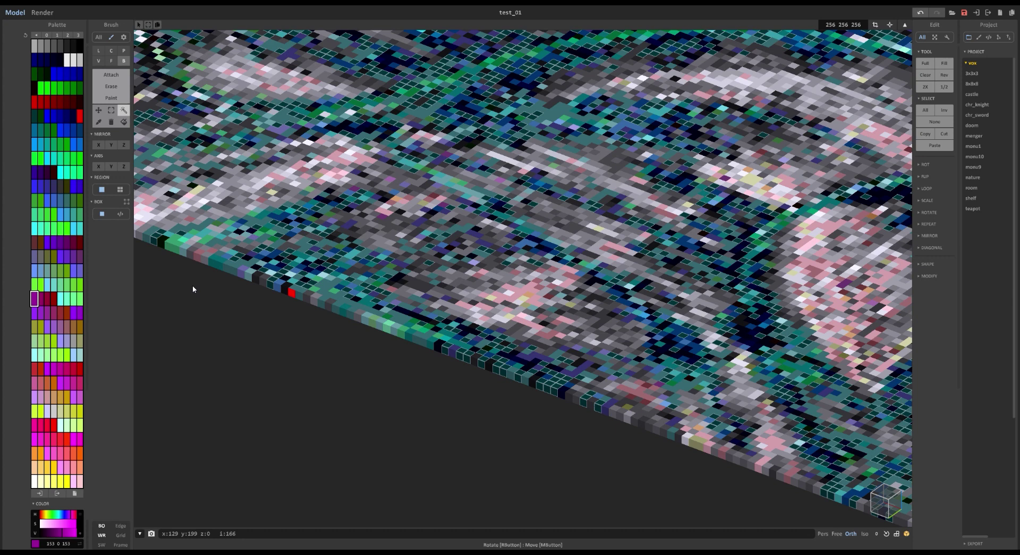
pyautogui.scroll(2, 626, 321)
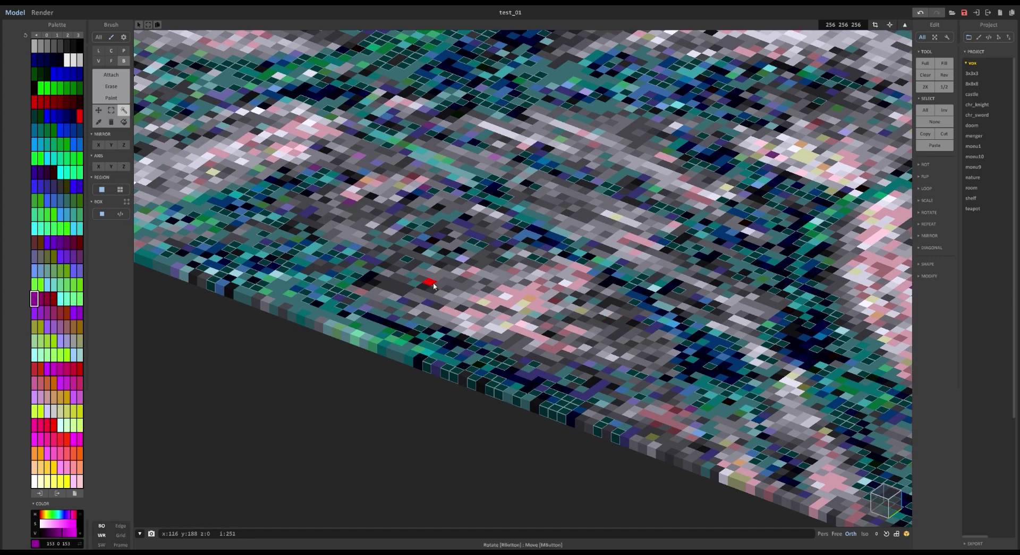
pyautogui.scroll(2, 459, 382)
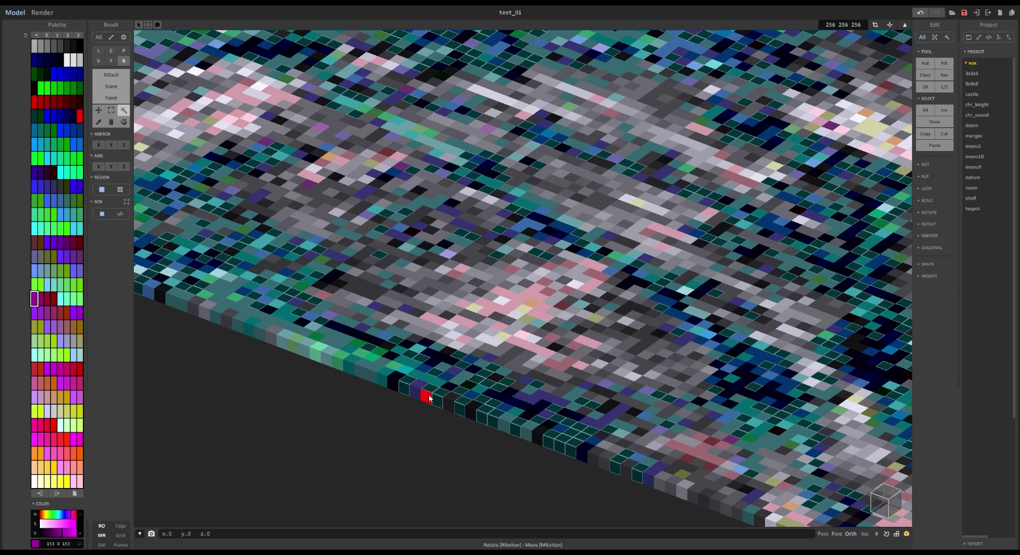
pyautogui.keyDown('ctrl'); pyautogui.keyDown('shift'); pyautogui.moveTo(429, 398); pyautogui.dragTo(430, 387); pyautogui.keyUp('shift'); pyautogui.keyUp('ctrl')
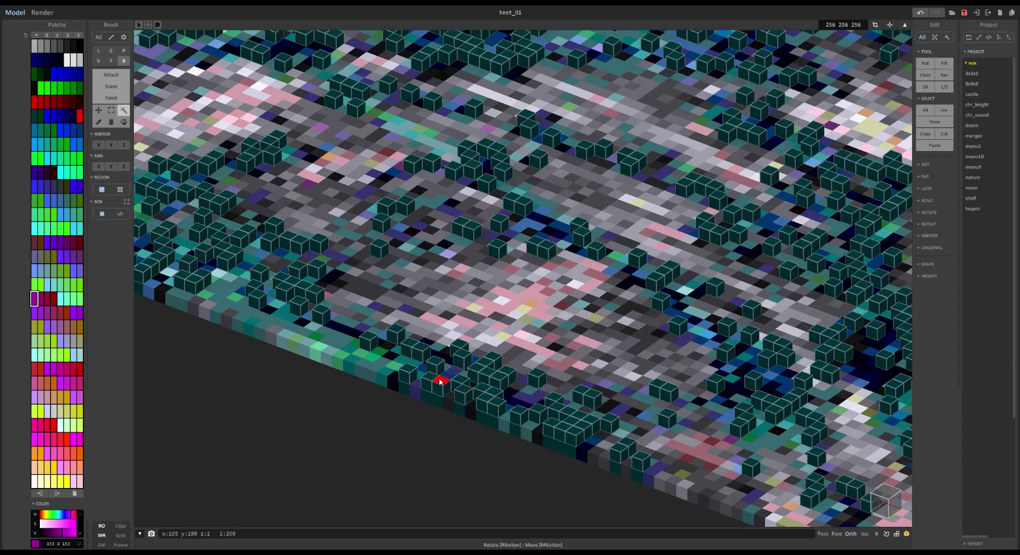
pyautogui.press('Up')
# Select the purple voxels of one shade at the map's front edge and extrude them upward by one voxel
pyautogui.scroll(-3, 455, 303)
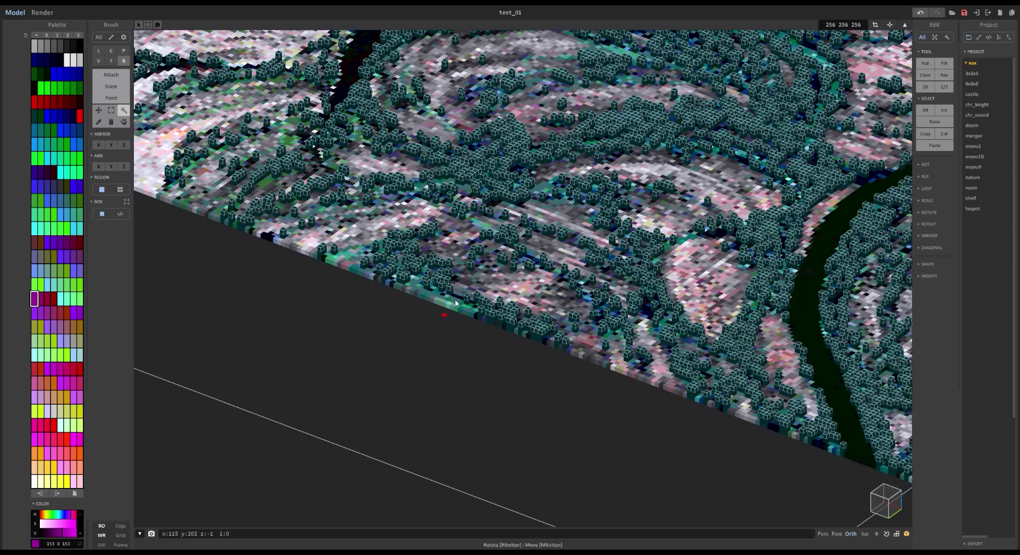
pyautogui.scroll(-4, 455, 303)
pyautogui.scroll(2, 441, 300)
pyautogui.scroll(2, 427, 297)
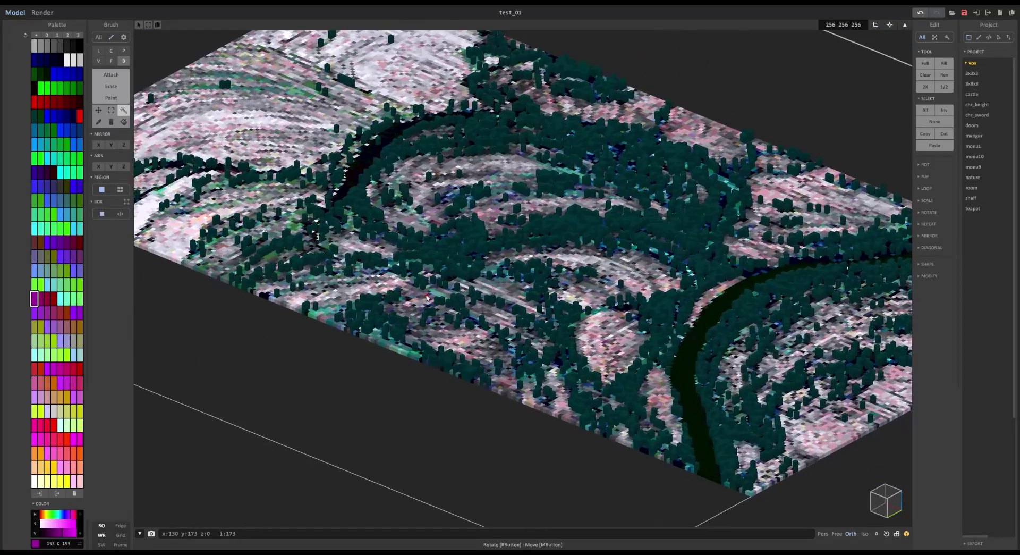
pyautogui.moveTo(426, 298); pyautogui.dragTo(572, 279, button='right')
pyautogui.scroll(2, 583, 342)
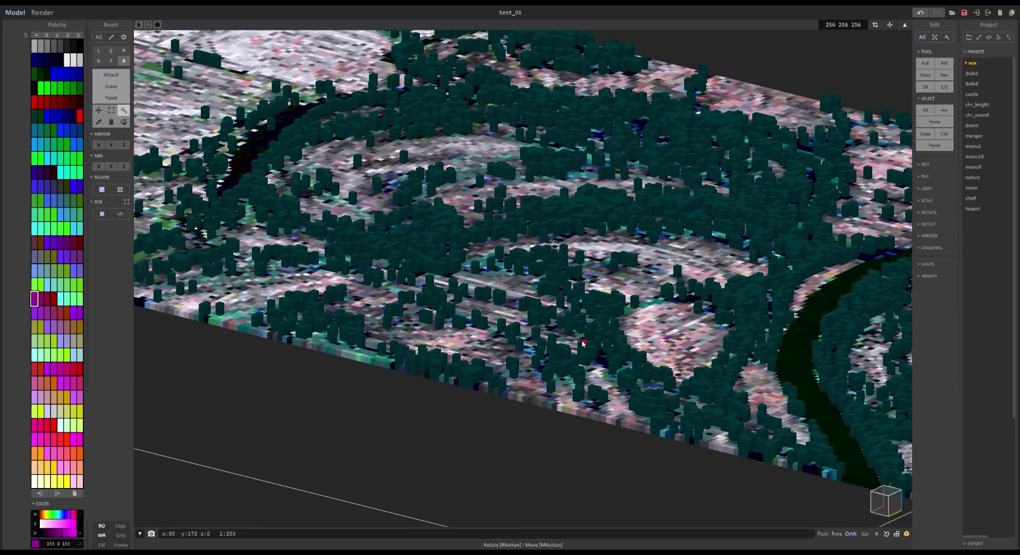
pyautogui.scroll(2, 508, 425)
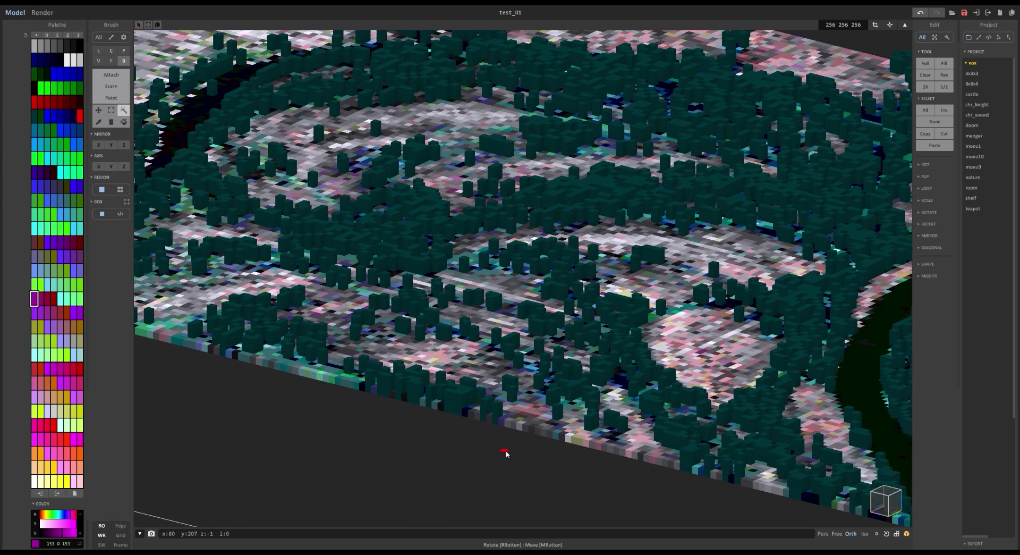
pyautogui.click(503, 418)
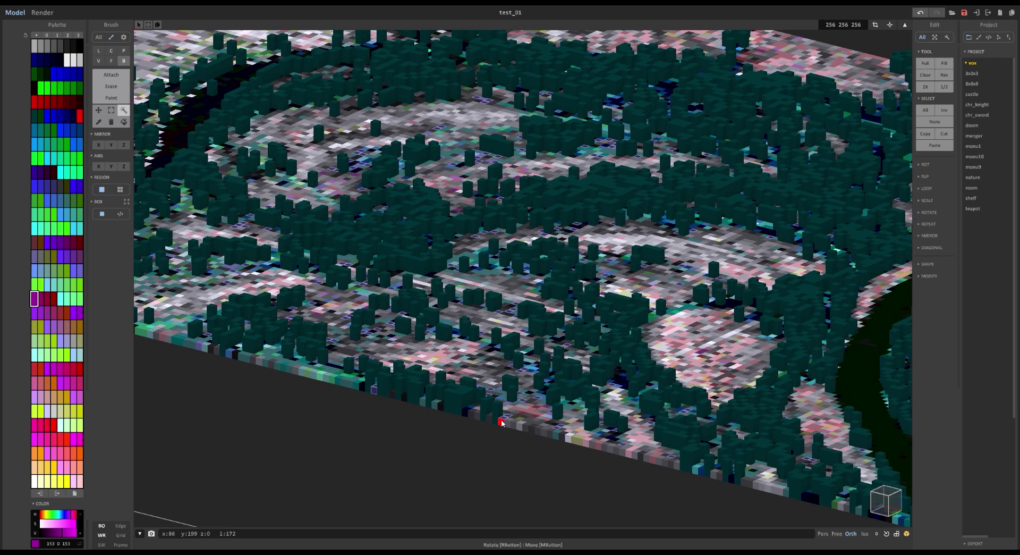
pyautogui.keyDown('ctrl'); pyautogui.keyDown('shift'); pyautogui.moveTo(503, 414); pyautogui.dragTo(503, 413); pyautogui.keyUp('shift'); pyautogui.keyUp('ctrl')
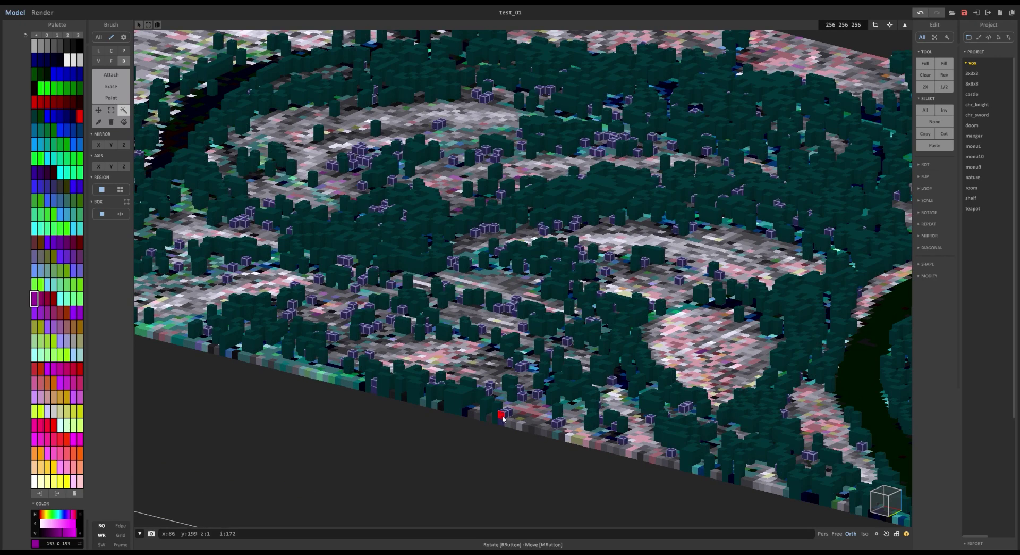
# Extrude the mid-grey voxels across the map upward into taller blocks
pyautogui.press('Down')
pyautogui.press('Up')
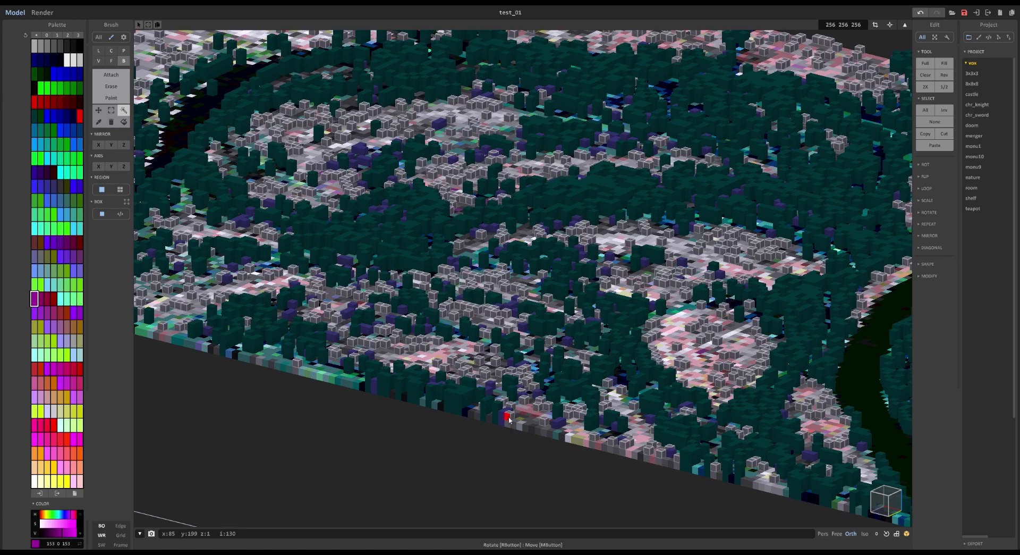
pyautogui.keyDown('ctrl'); pyautogui.keyDown('shift'); pyautogui.moveTo(508, 419); pyautogui.dragTo(508, 412); pyautogui.keyUp('shift'); pyautogui.keyUp('ctrl')
pyautogui.hotkey('ctrl', 'z')
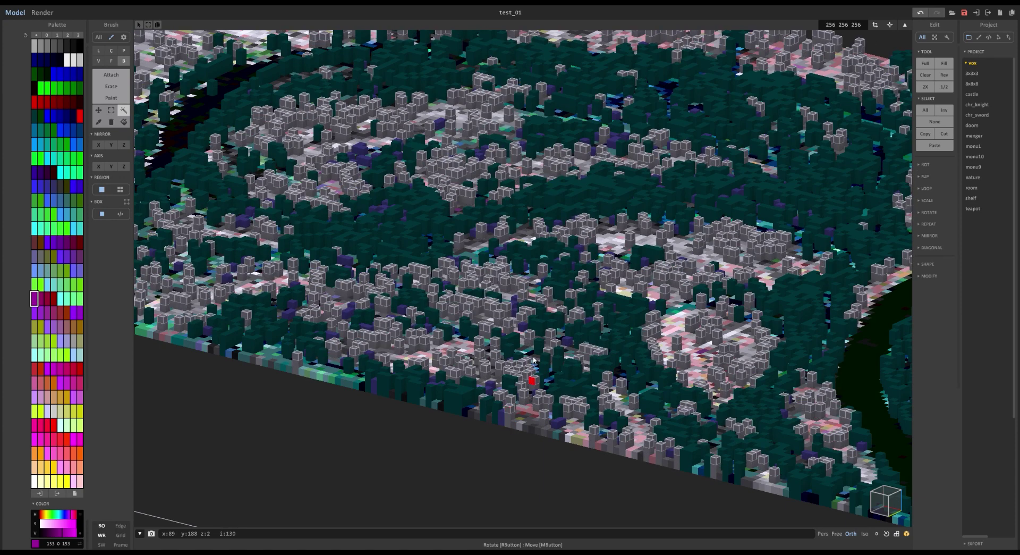
# Select further grey shades by colour at the map's front edge and extrude them upward as buildings
pyautogui.scroll(-3, 534, 360)
pyautogui.moveTo(534, 361); pyautogui.dragTo(452, 366, button='middle')
pyautogui.scroll(3, 430, 398)
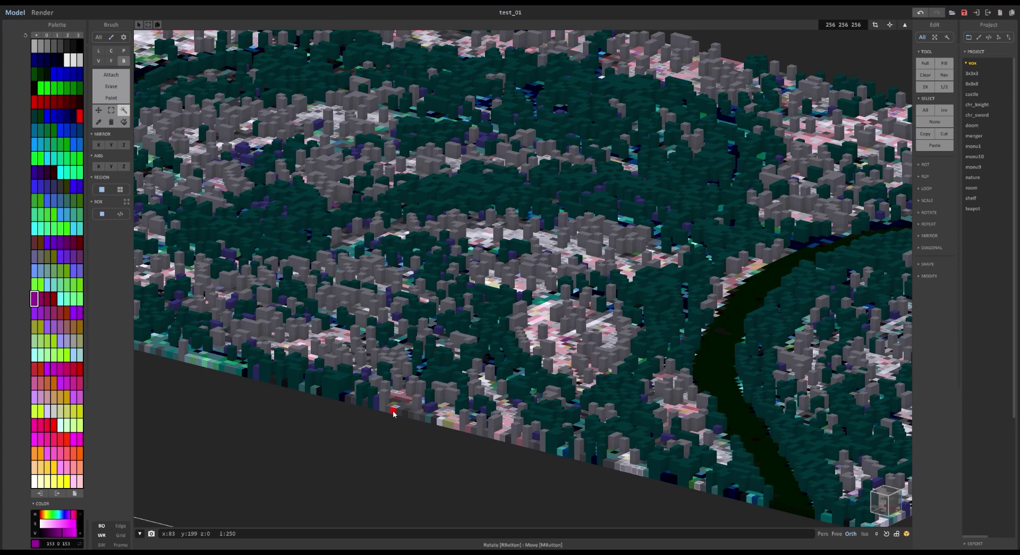
pyautogui.scroll(4, 394, 413)
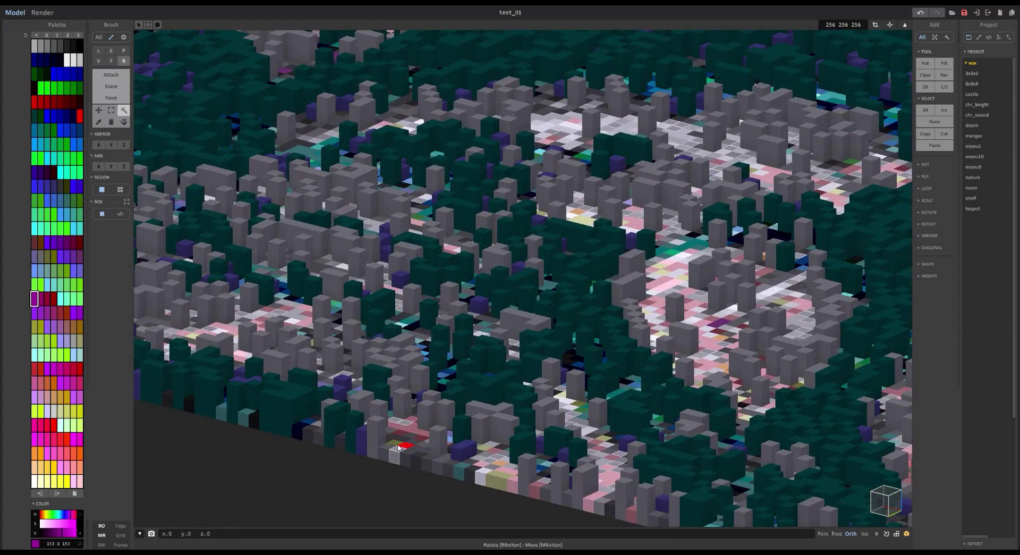
pyautogui.moveTo(397, 449)
pyautogui.keyDown('ctrl'); pyautogui.keyDown('shift'); pyautogui.mouseDown()
pyautogui.moveTo(401, 423)
pyautogui.moveTo(425, 465)
pyautogui.moveTo(432, 402)
pyautogui.moveTo(467, 455)
pyautogui.moveTo(427, 402)
pyautogui.moveTo(429, 428)
pyautogui.moveTo(461, 460)
pyautogui.moveTo(486, 478)
pyautogui.moveTo(495, 456)
pyautogui.mouseUp(); pyautogui.keyUp('shift'); pyautogui.keyUp('ctrl')
pyautogui.click(471, 474)
pyautogui.scroll(-6, 462, 443)
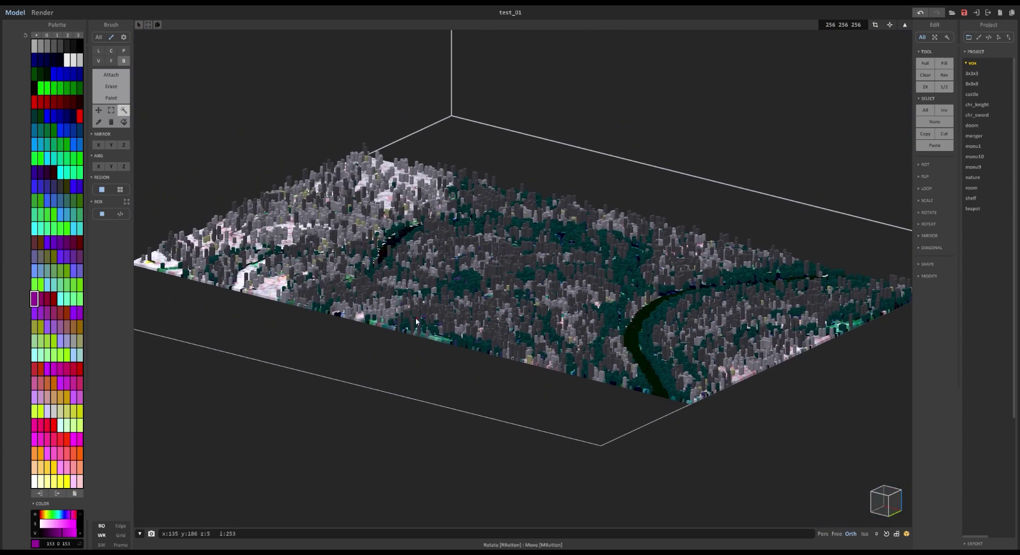
# Examine the extruded buildings across the voxel city from close up and from different angles
pyautogui.scroll(4, 589, 319)
pyautogui.scroll(6, 480, 216)
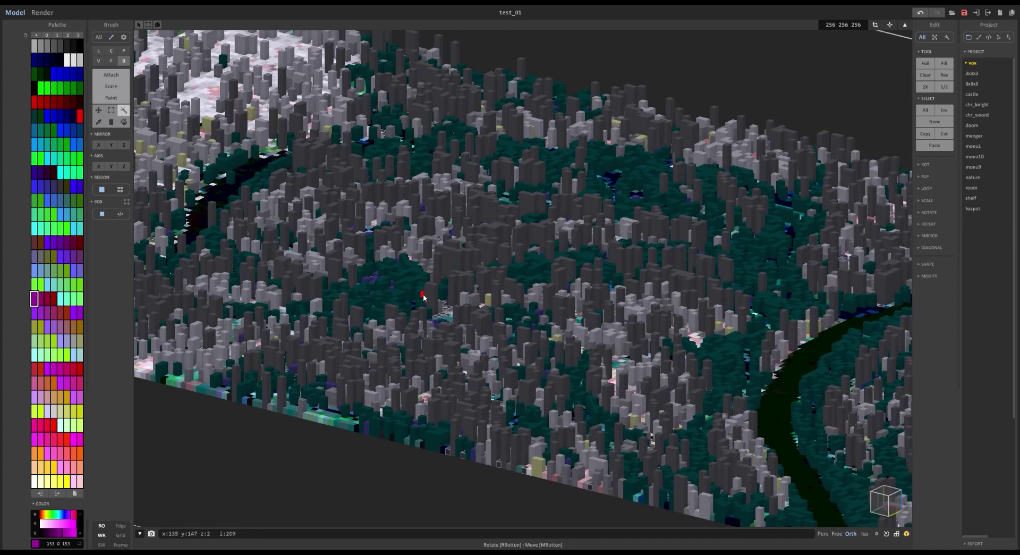
pyautogui.scroll(-3, 460, 258)
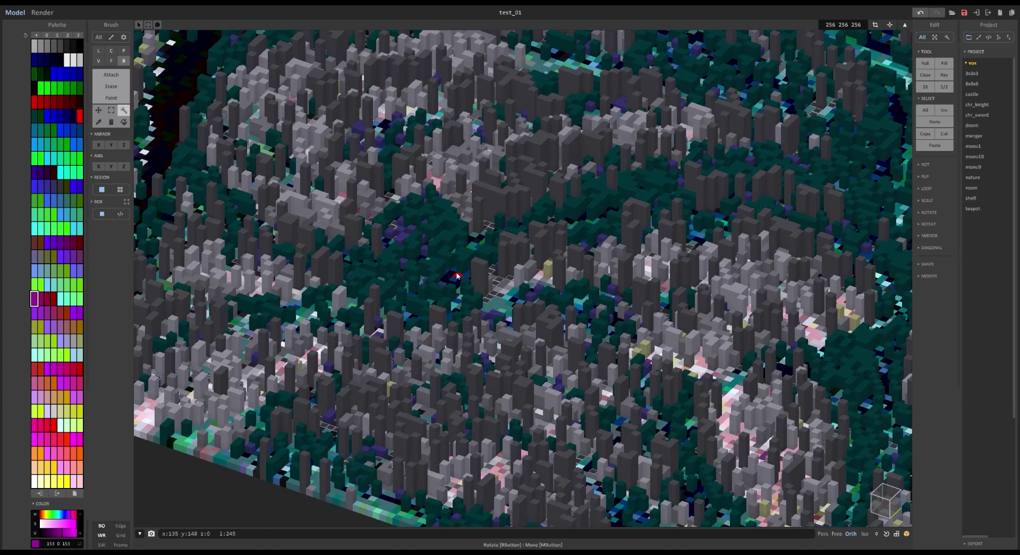
pyautogui.scroll(3, 429, 262)
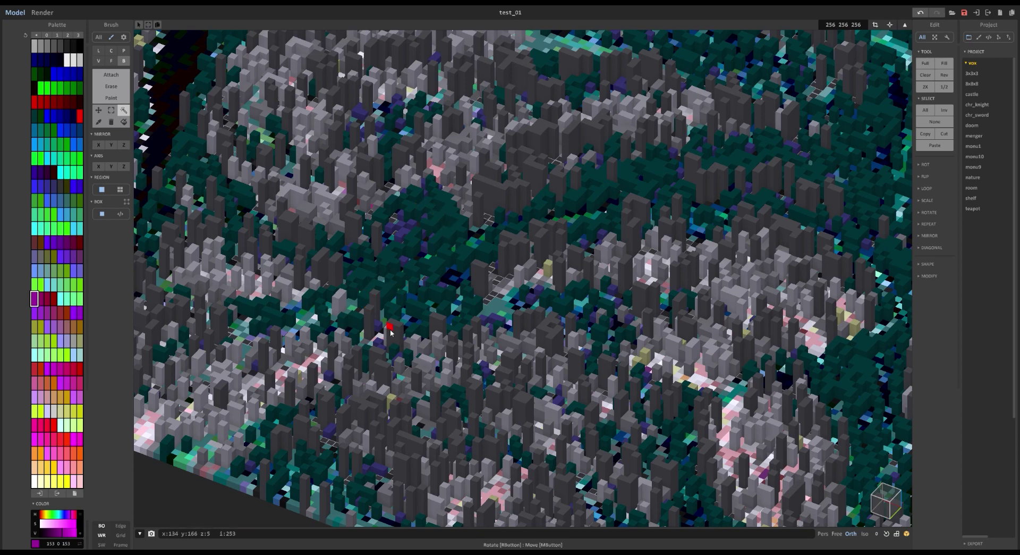
pyautogui.moveTo(391, 333); pyautogui.dragTo(444, 335, button='right')
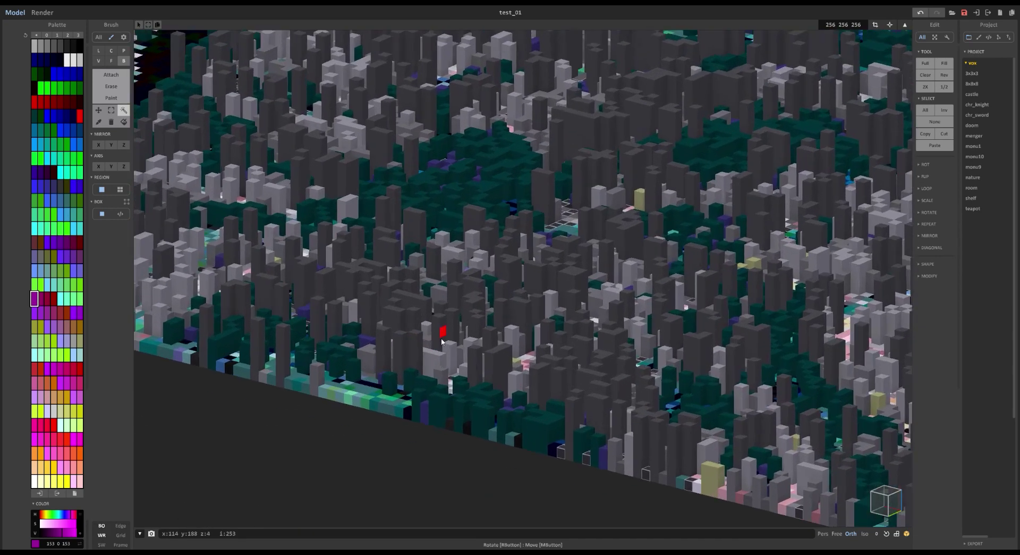
# Select the bright green voxels by colour near the map's front edge and extrude them upward into tall towers
pyautogui.click(365, 394)
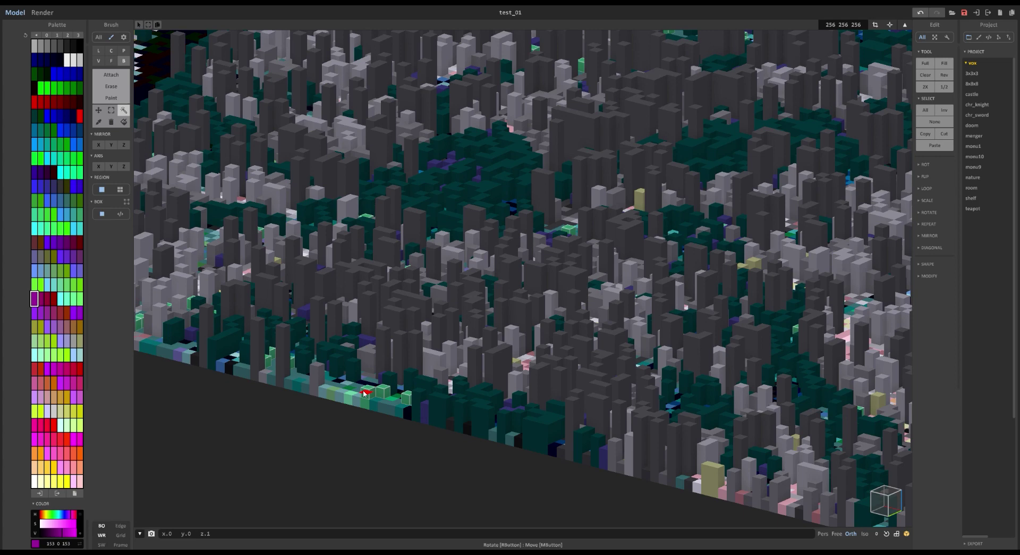
pyautogui.moveTo(365, 393)
pyautogui.keyDown('ctrl'); pyautogui.keyDown('shift'); pyautogui.mouseDown()
pyautogui.moveTo(365, 374)
pyautogui.moveTo(364, 384)
pyautogui.mouseUp(); pyautogui.keyUp('shift'); pyautogui.keyUp('ctrl')
pyautogui.click(365, 379)
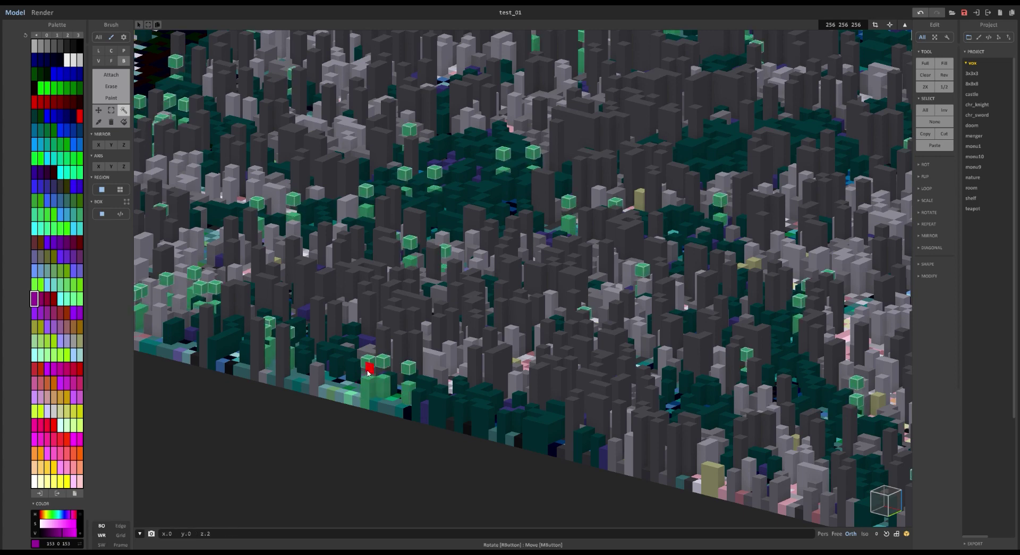
pyautogui.click(365, 372)
pyautogui.click(369, 367)
pyautogui.click(369, 360)
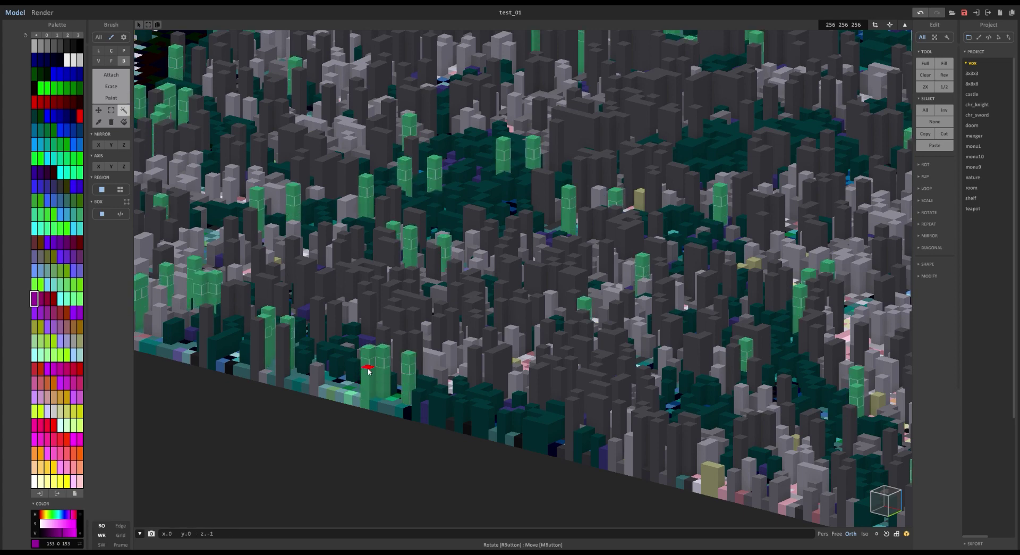
pyautogui.click(371, 351)
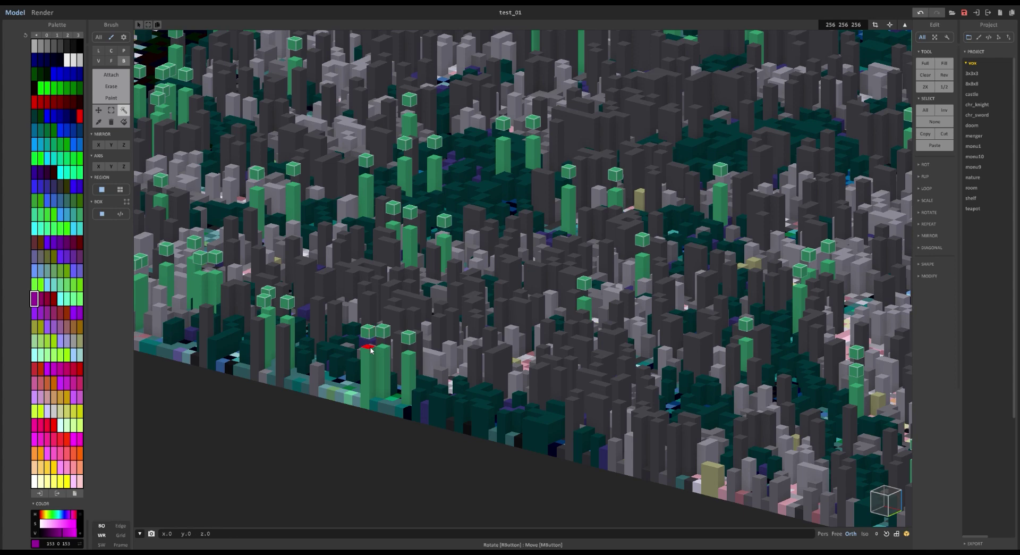
pyautogui.scroll(-2, 374, 359)
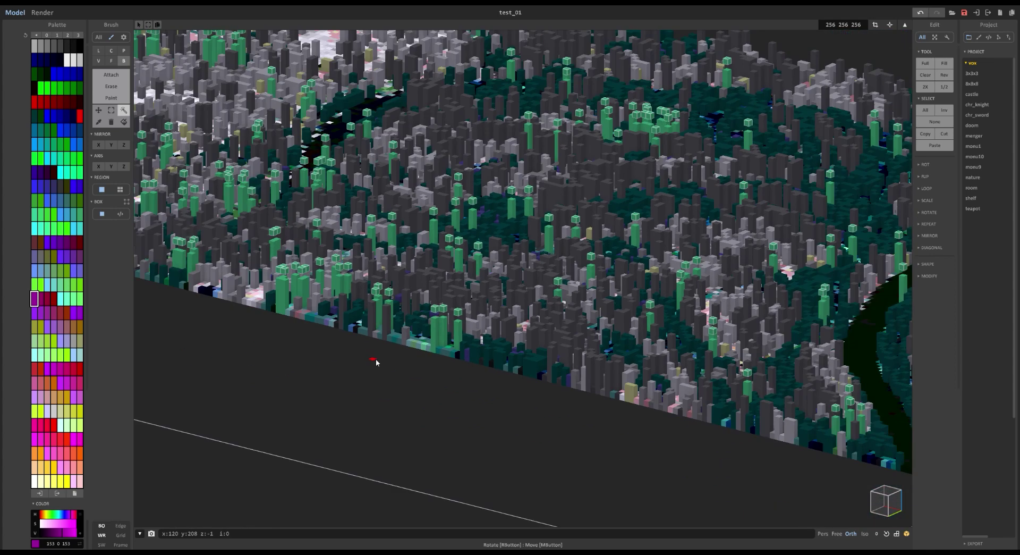
pyautogui.scroll(2, 392, 330)
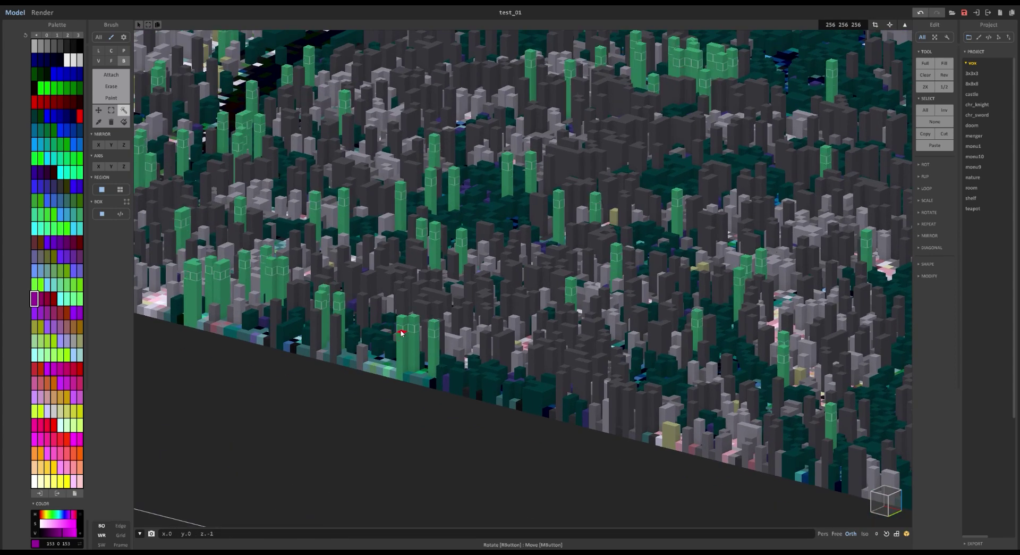
# Select the dark green voxels of the wide river by colour
pyautogui.scroll(-5, 324, 330)
pyautogui.moveTo(334, 314); pyautogui.dragTo(563, 361, button='right')
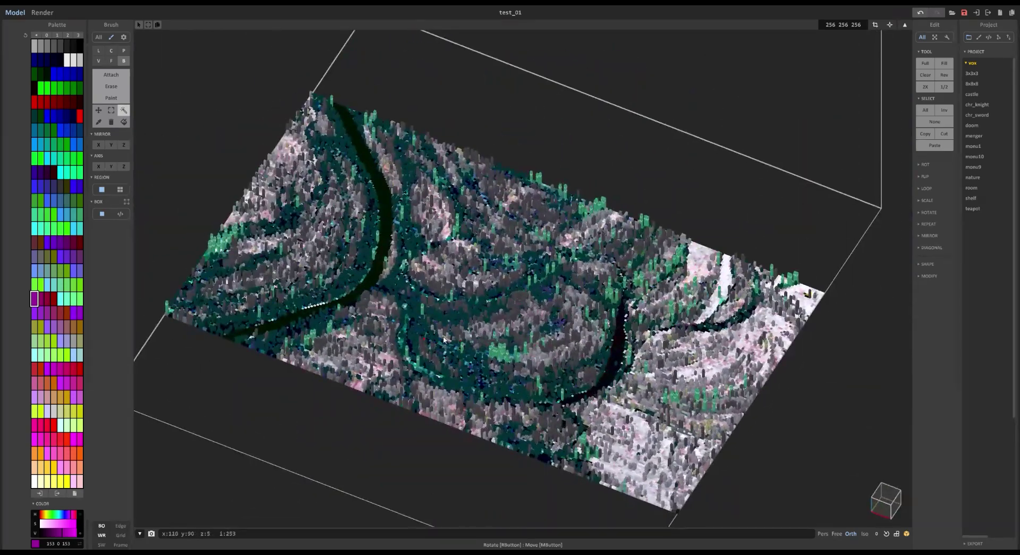
pyautogui.scroll(2, 340, 326)
pyautogui.moveTo(342, 340); pyautogui.dragTo(387, 325, button='right')
pyautogui.scroll(5, 387, 325)
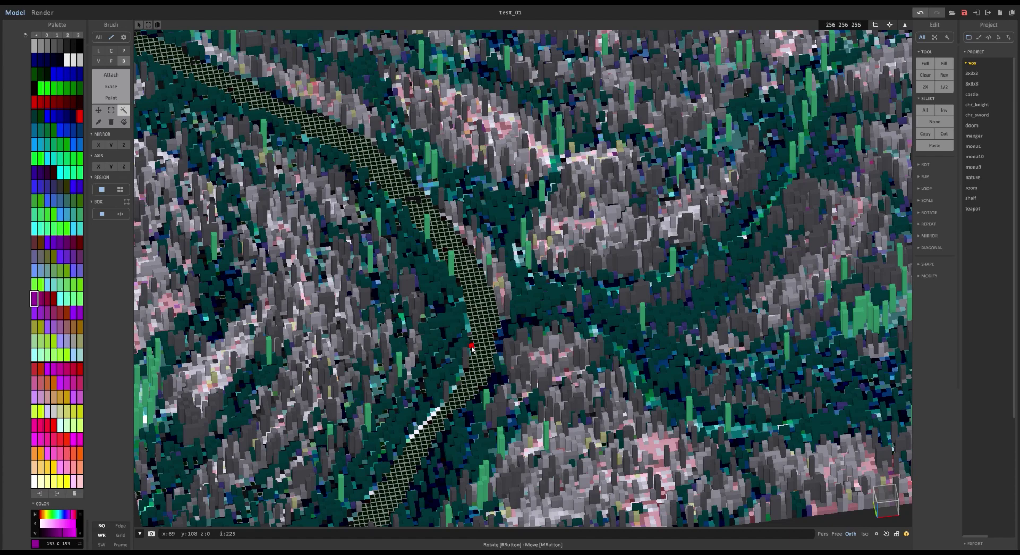
# Add the dark voxel shades of the second, narrower river and its upper branch to the selection
pyautogui.scroll(-5, 479, 361)
pyautogui.moveTo(500, 364); pyautogui.dragTo(478, 364, button='right')
pyautogui.moveTo(691, 367); pyautogui.dragTo(321, 356, button='middle')
pyautogui.scroll(4, 321, 356)
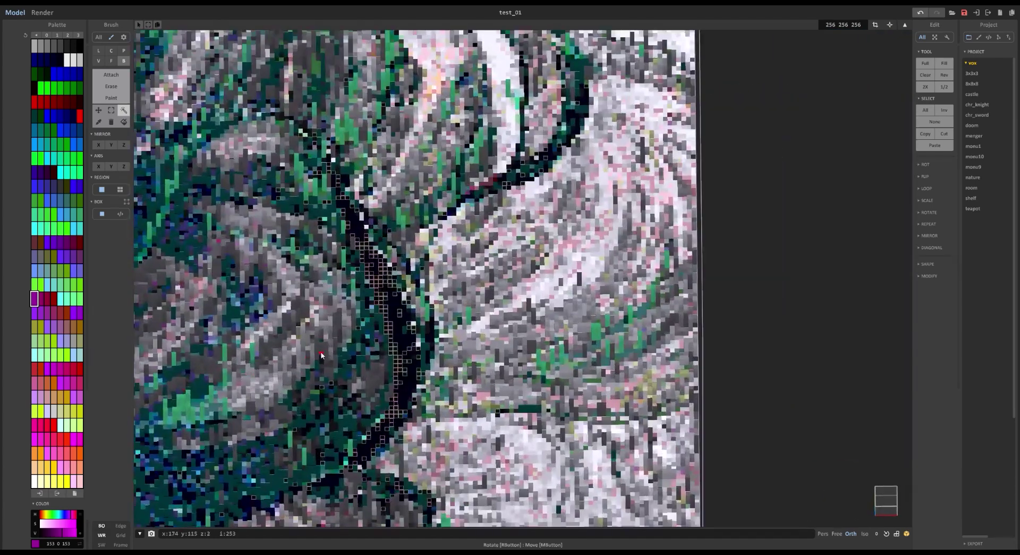
pyautogui.keyDown('shift'); pyautogui.click(394, 342); pyautogui.keyUp('shift')
pyautogui.scroll(-5, 396, 337)
pyautogui.moveTo(396, 337); pyautogui.dragTo(388, 355, button='right')
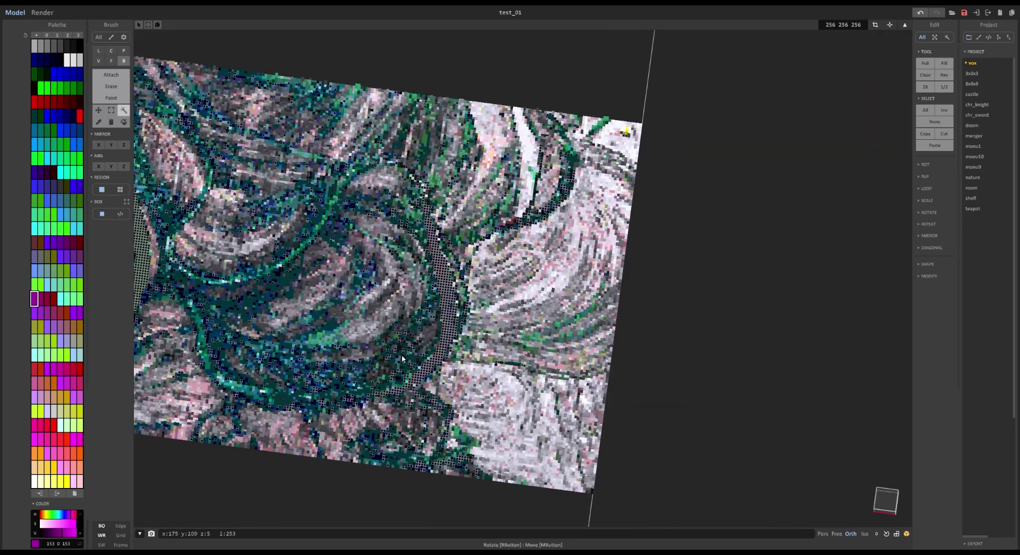
pyautogui.moveTo(577, 210); pyautogui.dragTo(553, 270, button='middle')
pyautogui.scroll(5, 554, 269)
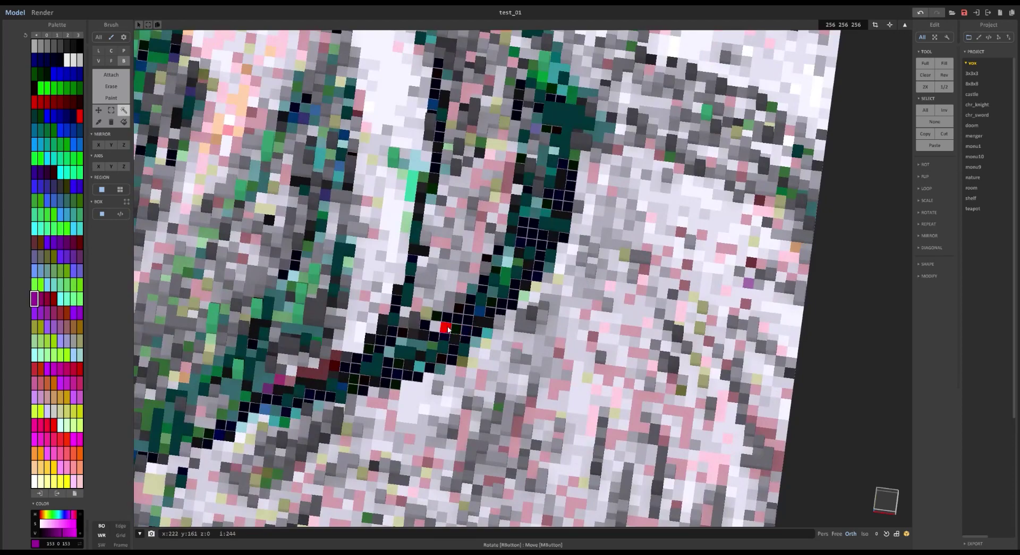
pyautogui.scroll(-5, 515, 269)
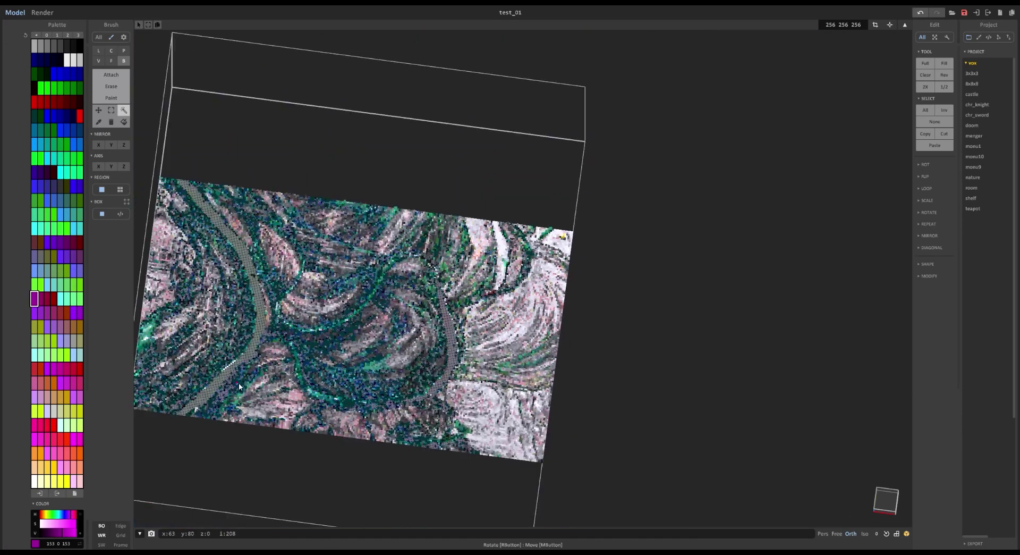
# Invert the selection, extrude everything except the rivers upward so the rivers sit lower, and clear the selection
pyautogui.moveTo(515, 269)
pyautogui.mouseDown(button='right')
pyautogui.moveTo(376, 328)
pyautogui.moveTo(341, 307)
pyautogui.moveTo(391, 316)
pyautogui.moveTo(412, 305)
pyautogui.moveTo(417, 282)
pyautogui.mouseUp(button='right')
pyautogui.scroll(3, 391, 317)
pyautogui.scroll(4, 417, 295)
pyautogui.scroll(2, 539, 350)
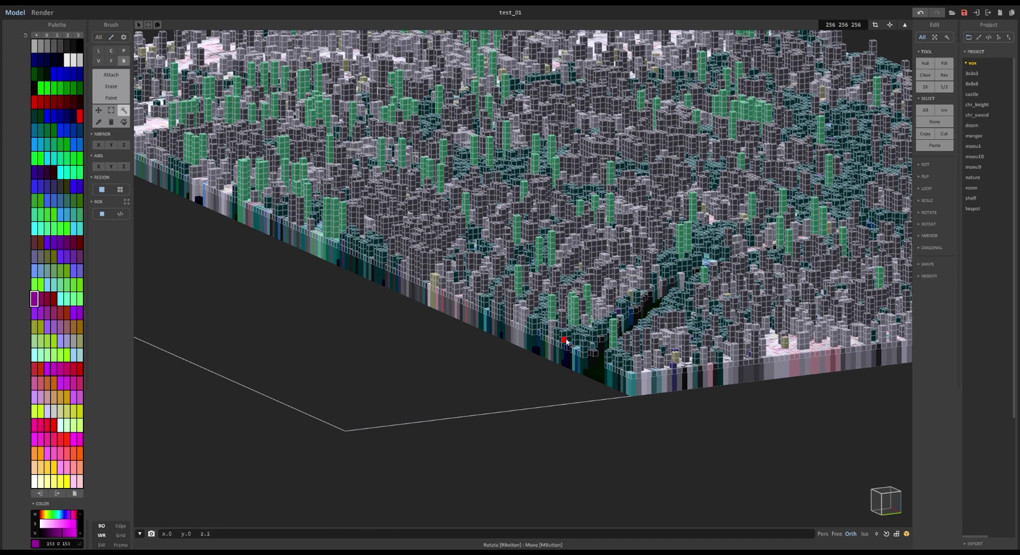
pyautogui.moveTo(567, 343); pyautogui.dragTo(567, 349)
pyautogui.hotkey('ctrl', 'd')
# Examine the sunken rivers and the green towers across the city from close up and from different angles
pyautogui.moveTo(567, 349); pyautogui.dragTo(712, 444, button='right')
pyautogui.scroll(5, 617, 473)
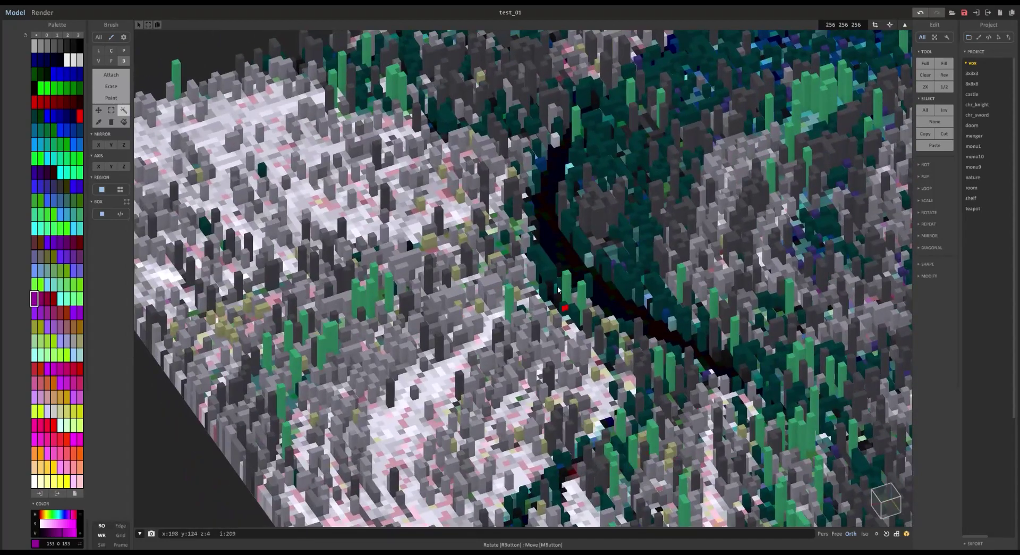
pyautogui.scroll(-3, 735, 374)
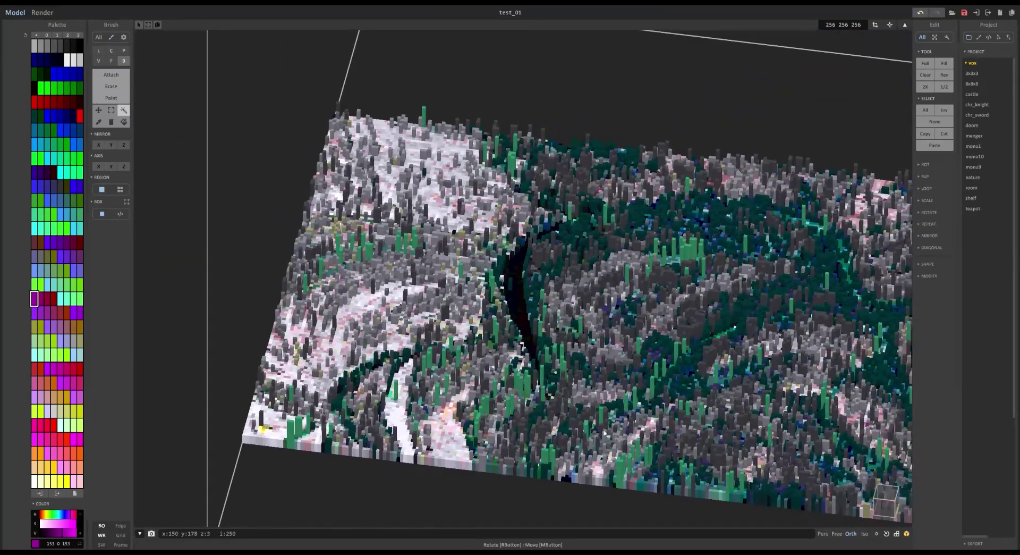
pyautogui.scroll(-5, 604, 433)
pyautogui.moveTo(729, 358); pyautogui.dragTo(633, 329, button='right')
pyautogui.scroll(-3, 699, 355)
pyautogui.scroll(5, 632, 329)
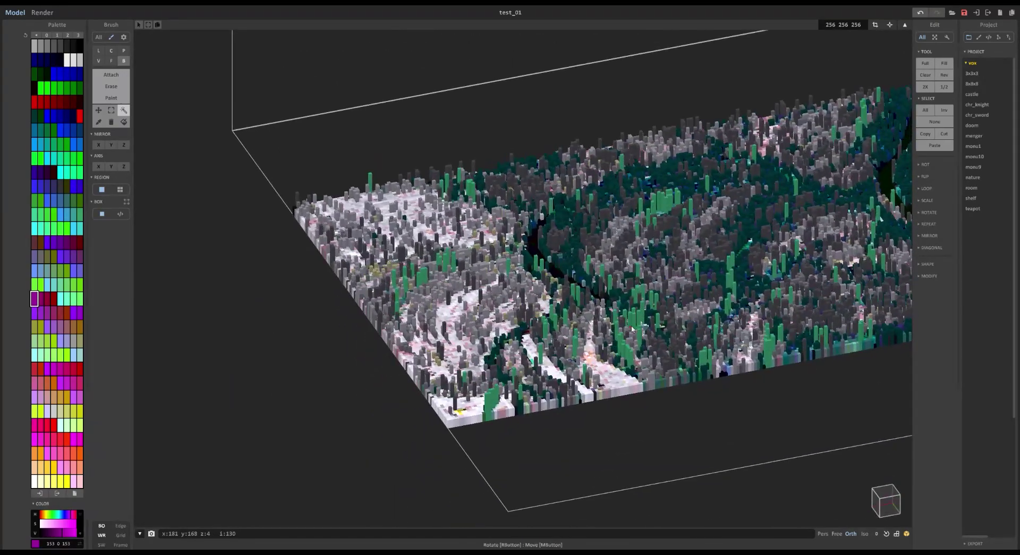
pyautogui.moveTo(632, 329); pyautogui.dragTo(492, 374, button='middle')
pyautogui.moveTo(492, 374); pyautogui.dragTo(387, 379, button='right')
# Try to box-select the map and fill the rest of the model area with copies of it
pyautogui.scroll(-3, 386, 378)
pyautogui.click(111, 111)
pyautogui.moveTo(272, 177); pyautogui.dragTo(276, 171, button='right')
pyautogui.moveTo(251, 72); pyautogui.dragTo(729, 521)
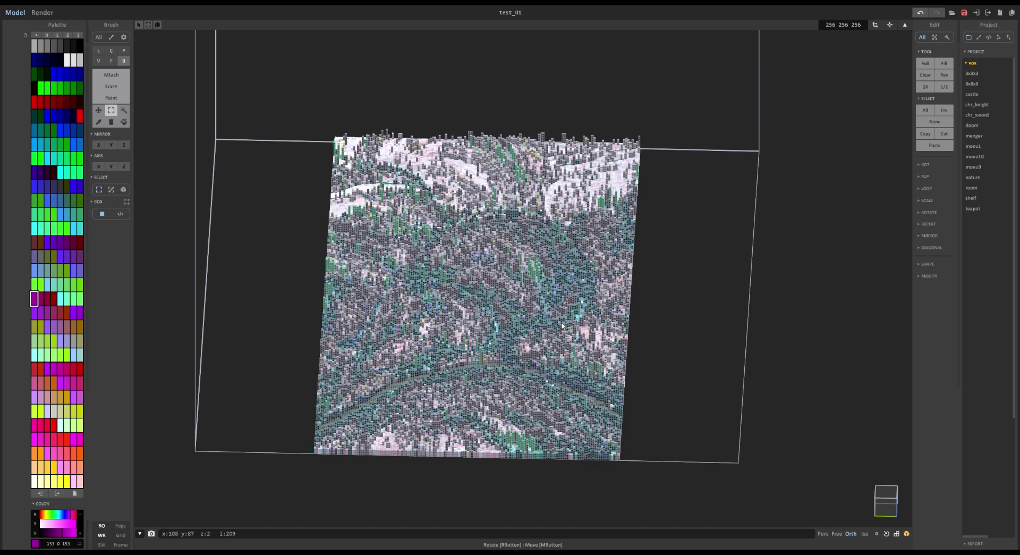
pyautogui.moveTo(693, 300); pyautogui.dragTo(577, 337)
pyautogui.moveTo(578, 338); pyautogui.dragTo(594, 294, button='right')
pyautogui.moveTo(449, 252); pyautogui.dragTo(843, 396)
pyautogui.moveTo(691, 330); pyautogui.dragTo(480, 495)
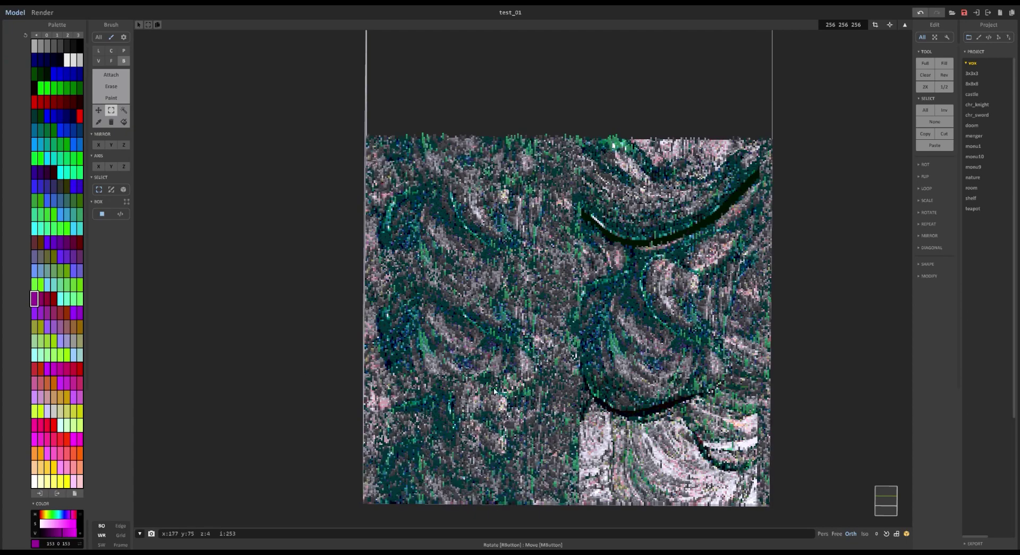
# Undo the duplicated map pieces to get back to the single city strip
pyautogui.moveTo(305, 373); pyautogui.dragTo(535, 379, button='right')
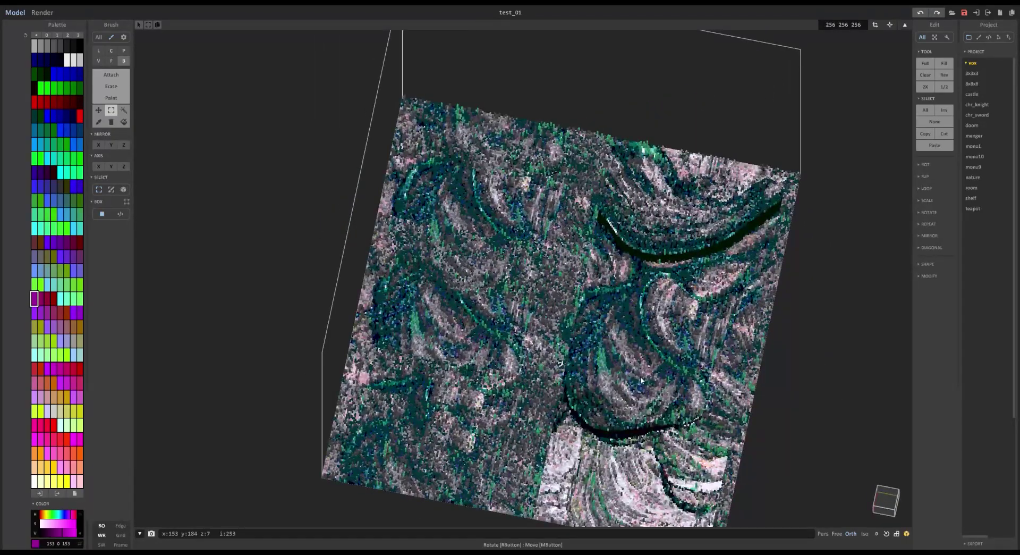
pyautogui.hotkey('ctrl', 'z')
pyautogui.hotkey('ctrl', 'z')
pyautogui.hotkey('ctrl', 'z')
# Inspect the single city strip and the course of its rivers from several angles
pyautogui.moveTo(627, 380); pyautogui.dragTo(389, 281, button='right')
pyautogui.scroll(8, 416, 286)
pyautogui.scroll(-3, 415, 286)
pyautogui.moveTo(389, 280); pyautogui.dragTo(368, 387, button='middle')
pyautogui.scroll(-4, 714, 216)
pyautogui.moveTo(714, 217); pyautogui.dragTo(754, 204, button='right')
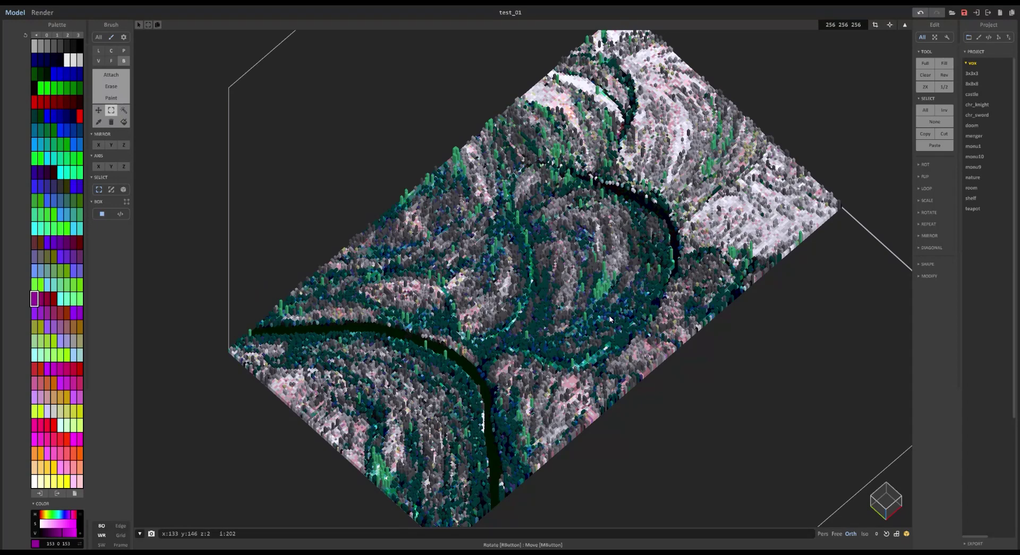
pyautogui.moveTo(340, 324); pyautogui.dragTo(367, 298, button='middle')
pyautogui.scroll(4, 367, 297)
# Pick the river's dark green as the active colour and set up a voxel brush for erasing
pyautogui.press('t')
pyautogui.keyDown('alt'); pyautogui.click(482, 371); pyautogui.keyUp('alt')
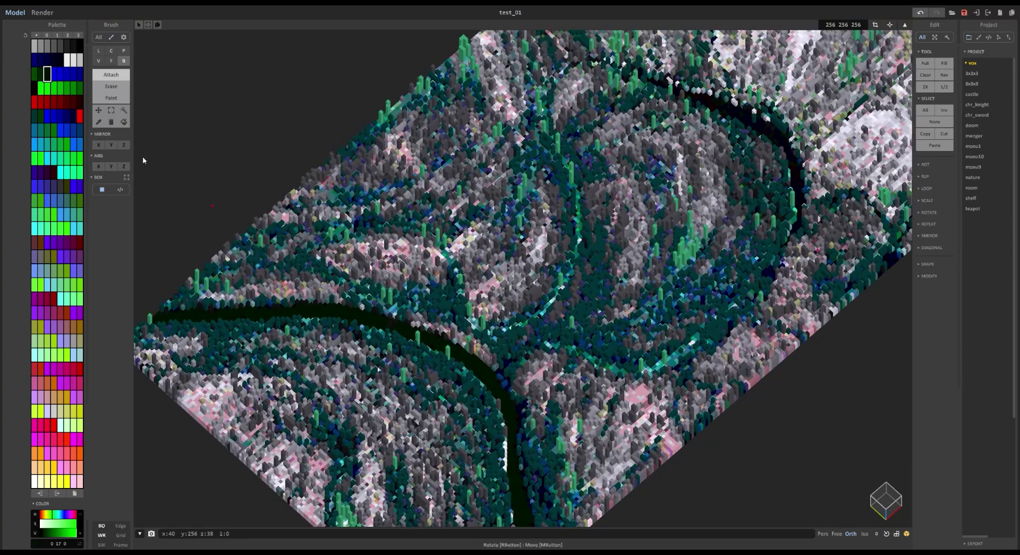
pyautogui.click(98, 60)
pyautogui.click(115, 95)
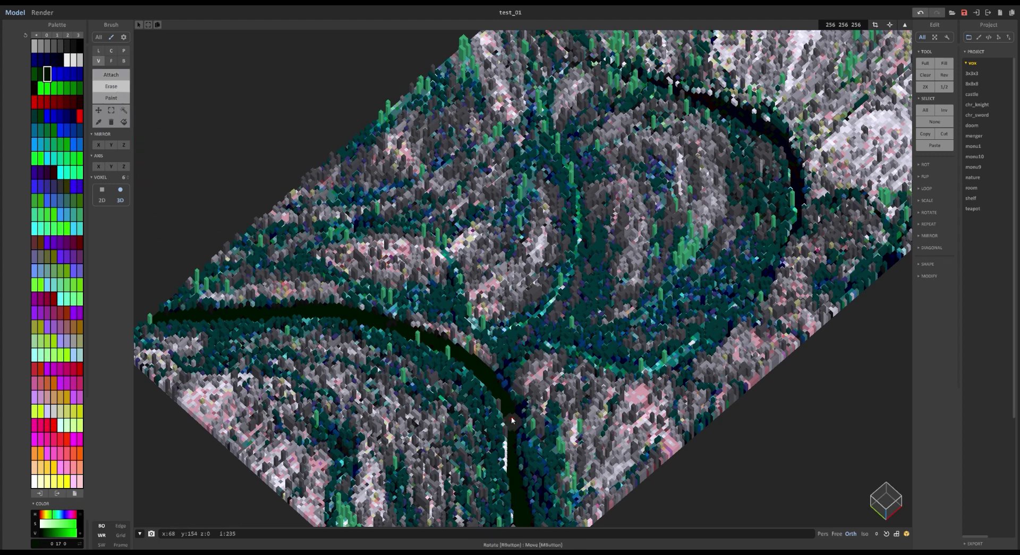
# Try to erase a stretch at the end of the wide river with the voxel brush, and undo it
pyautogui.moveTo(532, 402)
pyautogui.mouseDown()
pyautogui.moveTo(768, 364)
pyautogui.moveTo(797, 343)
pyautogui.mouseUp()
pyautogui.moveTo(797, 343)
pyautogui.mouseDown(button='right')
pyautogui.moveTo(699, 399)
pyautogui.moveTo(754, 410)
pyautogui.moveTo(628, 387)
pyautogui.mouseUp(button='right')
pyautogui.hotkey('ctrl', 'z')
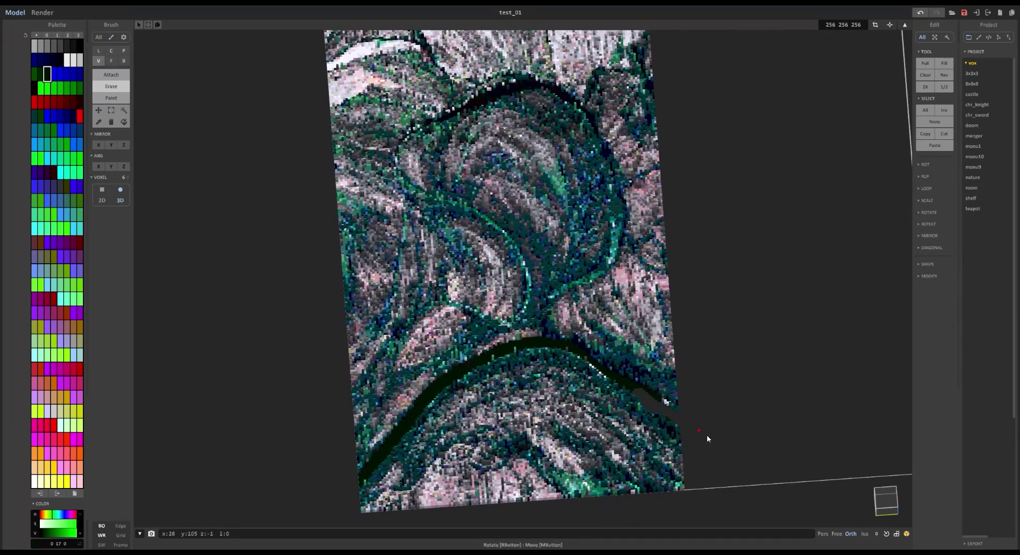
pyautogui.hotkey('ctrl', 'z')
# Select the whole city strip, duplicate it sideways to fill the model area, and clear the selection
pyautogui.moveTo(603, 284); pyautogui.dragTo(556, 298, button='middle')
pyautogui.hotkey('ctrl', 'a')
pyautogui.keyDown('ctrl'); pyautogui.keyDown('shift'); pyautogui.moveTo(513, 400); pyautogui.dragTo(785, 383); pyautogui.keyUp('shift'); pyautogui.keyUp('ctrl')
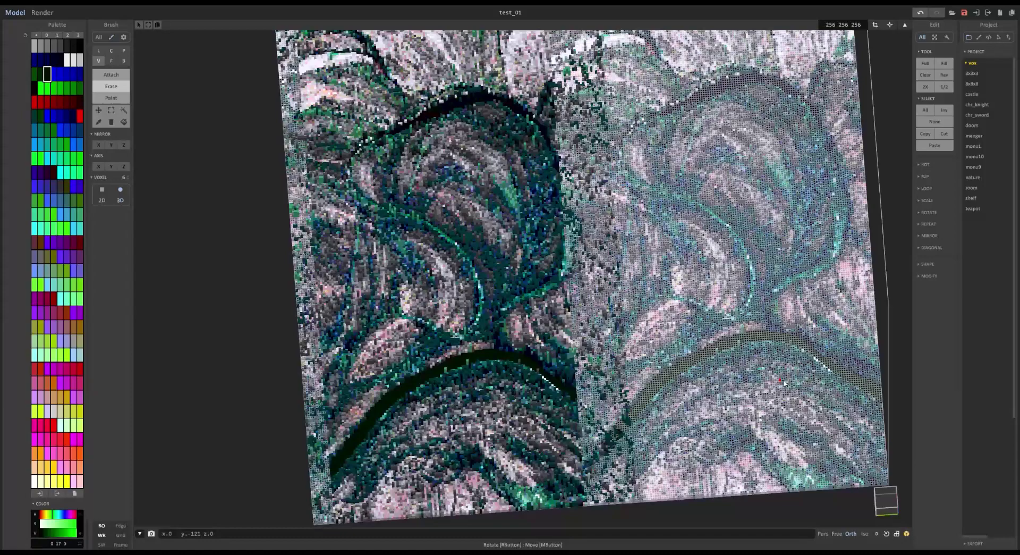
pyautogui.moveTo(783, 383); pyautogui.dragTo(705, 352, button='right')
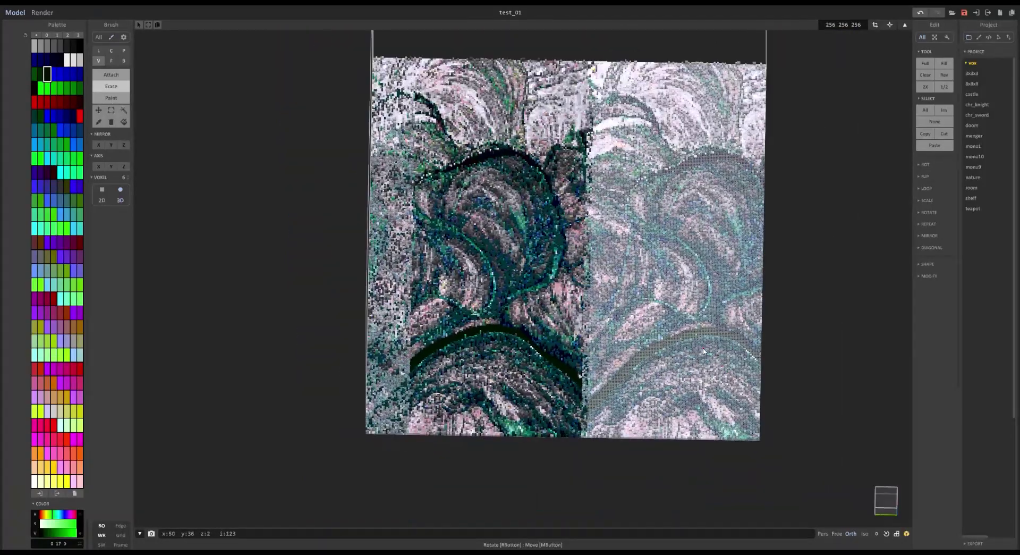
pyautogui.hotkey('ctrl', 'z')
pyautogui.keyDown('ctrl'); pyautogui.keyDown('shift'); pyautogui.moveTo(514, 304); pyautogui.dragTo(735, 331); pyautogui.keyUp('shift'); pyautogui.keyUp('ctrl')
pyautogui.hotkey('ctrl', 'd')
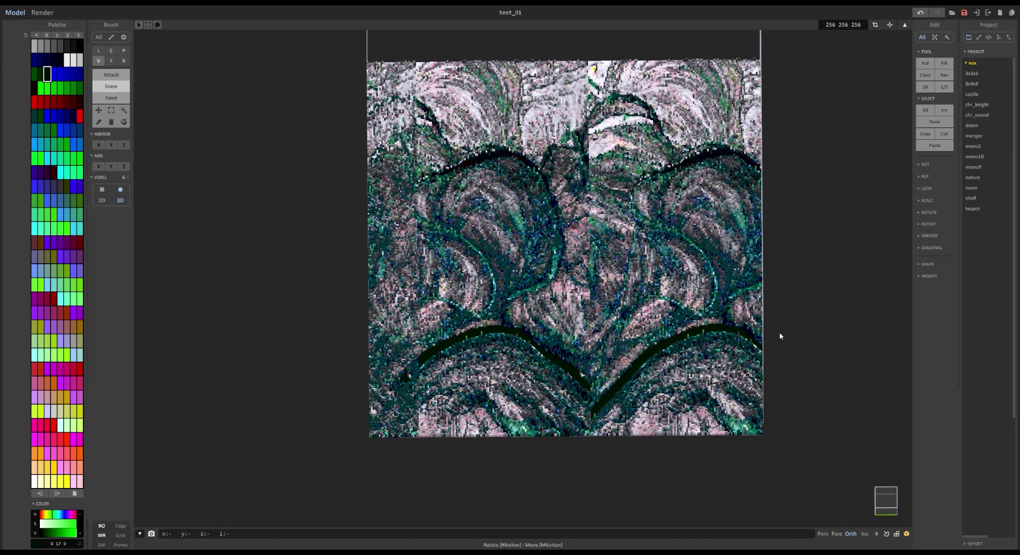
# Erase a curved channel that joins the two wide river sections across the seam between the copies
pyautogui.scroll(3, 556, 213)
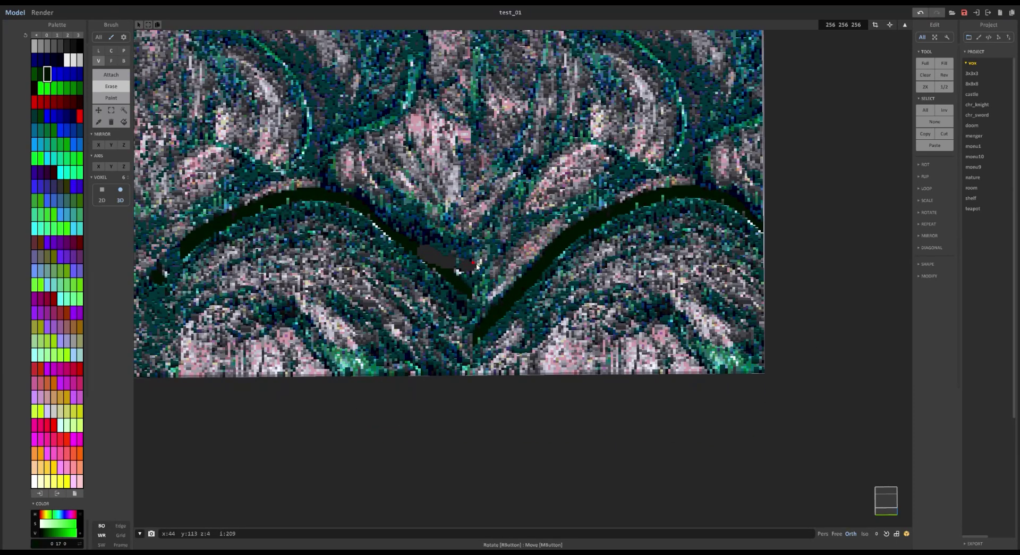
pyautogui.moveTo(477, 266)
pyautogui.mouseDown()
pyautogui.moveTo(553, 254)
pyautogui.moveTo(403, 256)
pyautogui.moveTo(409, 242)
pyautogui.moveTo(496, 274)
pyautogui.mouseUp()
pyautogui.hotkey('ctrl', 'z')
pyautogui.hotkey('ctrl', 'z')
pyautogui.scroll(1, 555, 249)
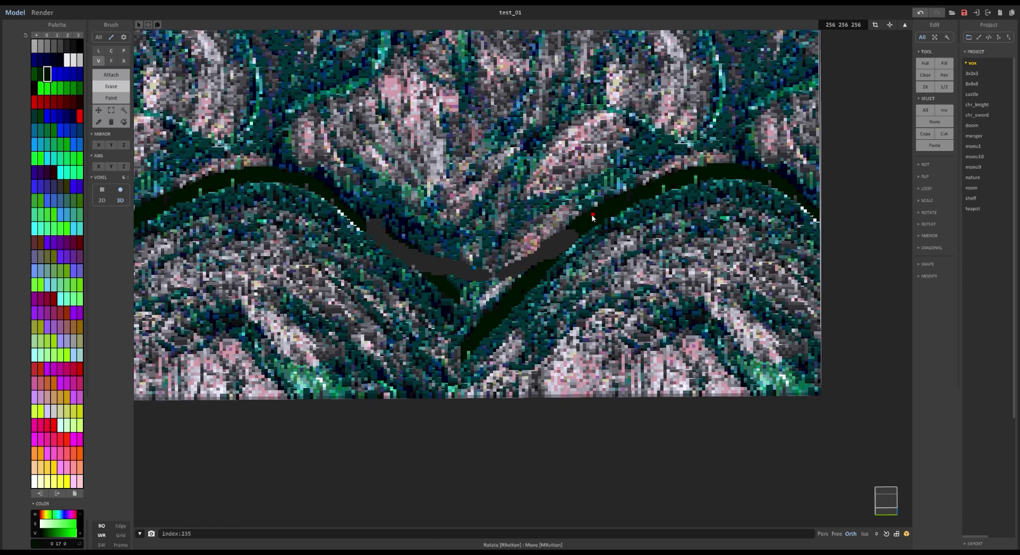
pyautogui.scroll(1, 590, 228)
# Fill the erased channel with the dark green river colour using the Face brush in Attach mode
pyautogui.click(111, 61)
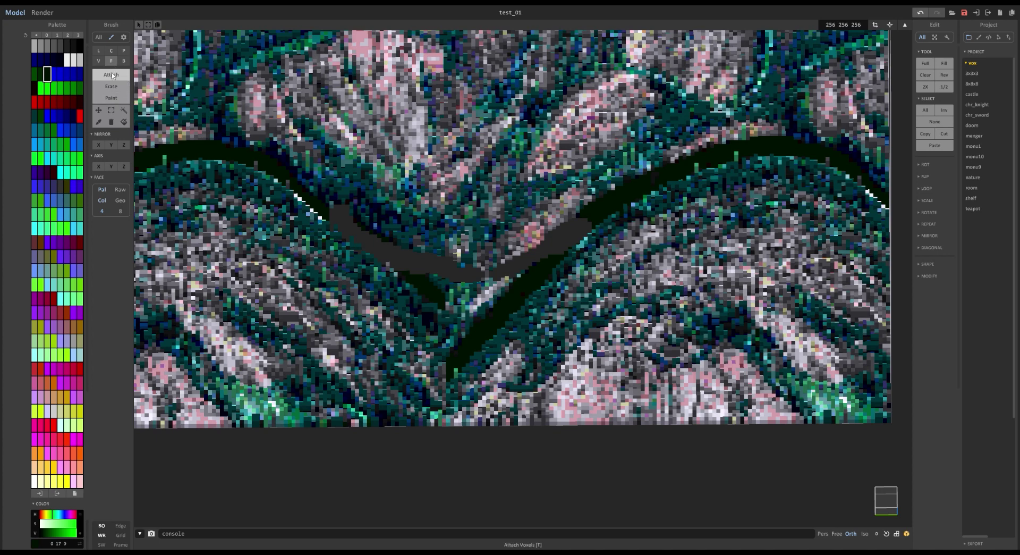
pyautogui.click(400, 267)
pyautogui.click(528, 262)
pyautogui.scroll(1, 486, 283)
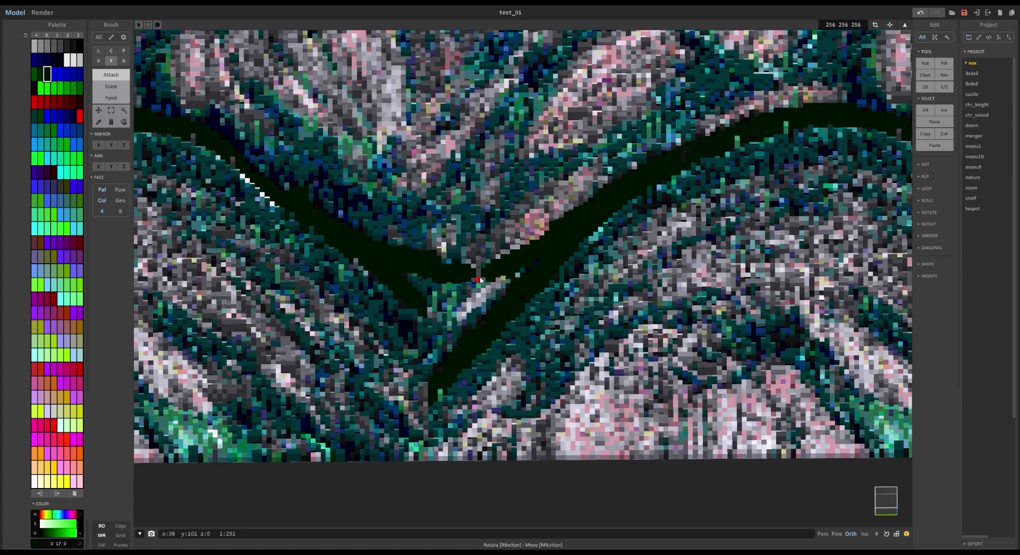
# Box-select a land patch beside the leftover river branch below the new channel and copy it over the branch
pyautogui.scroll(-3, 503, 298)
pyautogui.moveTo(502, 284); pyautogui.dragTo(468, 314, button='right')
pyautogui.scroll(2, 574, 298)
pyautogui.click(111, 110)
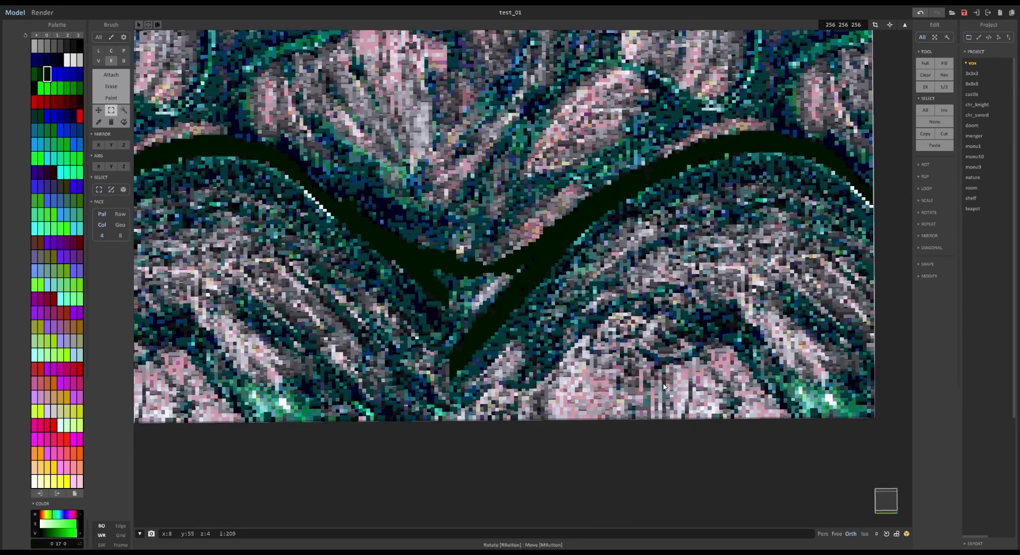
pyautogui.moveTo(665, 387); pyautogui.dragTo(541, 284)
pyautogui.keyDown('ctrl'); pyautogui.keyDown('shift'); pyautogui.moveTo(605, 327); pyautogui.dragTo(542, 327); pyautogui.keyUp('shift'); pyautogui.keyUp('ctrl')
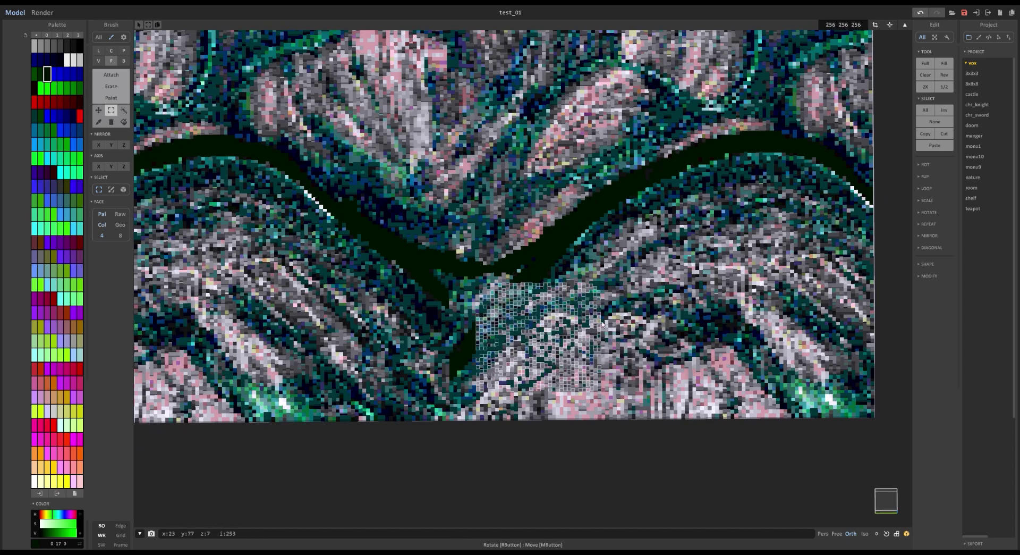
pyautogui.moveTo(557, 285); pyautogui.dragTo(557, 282)
pyautogui.moveTo(609, 317)
pyautogui.keyDown('ctrl'); pyautogui.keyDown('shift'); pyautogui.mouseDown()
pyautogui.moveTo(570, 316)
pyautogui.moveTo(541, 279)
pyautogui.mouseUp(); pyautogui.keyUp('shift'); pyautogui.keyUp('ctrl')
pyautogui.hotkey('ctrl', 'z')
pyautogui.click(630, 271)
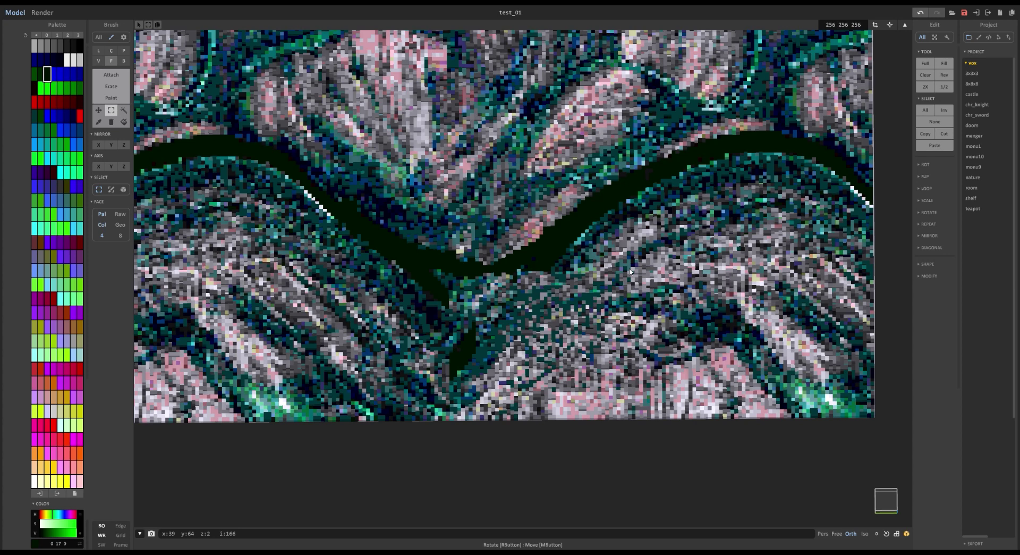
# Copy smaller land patches over the ragged river bank and the remaining river stub at the seam
pyautogui.moveTo(601, 320); pyautogui.dragTo(569, 285)
pyautogui.moveTo(583, 300)
pyautogui.keyDown('ctrl'); pyautogui.keyDown('shift'); pyautogui.mouseDown()
pyautogui.moveTo(562, 300)
pyautogui.moveTo(563, 281)
pyautogui.mouseUp(); pyautogui.keyUp('shift'); pyautogui.keyUp('ctrl')
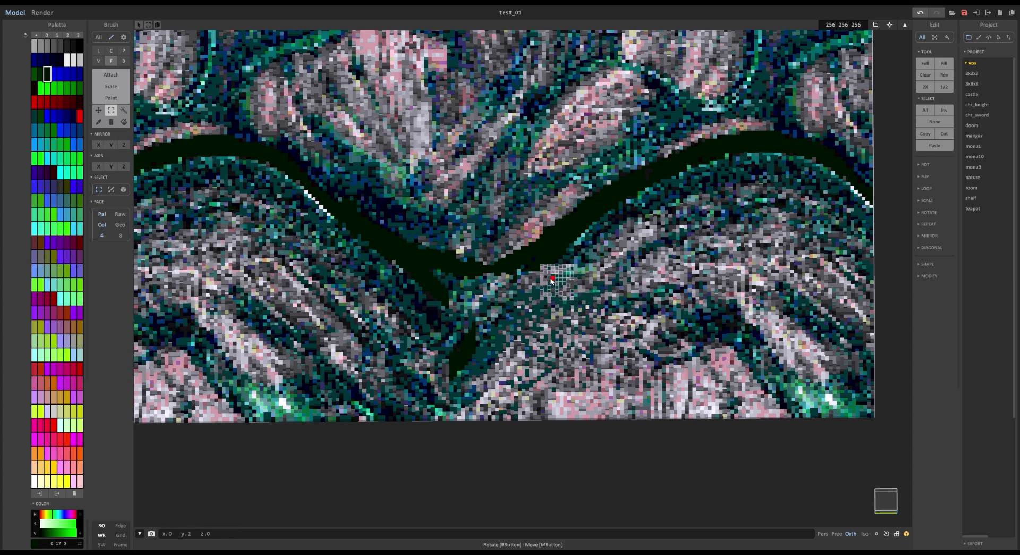
pyautogui.moveTo(336, 307)
pyautogui.mouseDown()
pyautogui.moveTo(404, 362)
pyautogui.moveTo(400, 369)
pyautogui.moveTo(478, 379)
pyautogui.mouseUp()
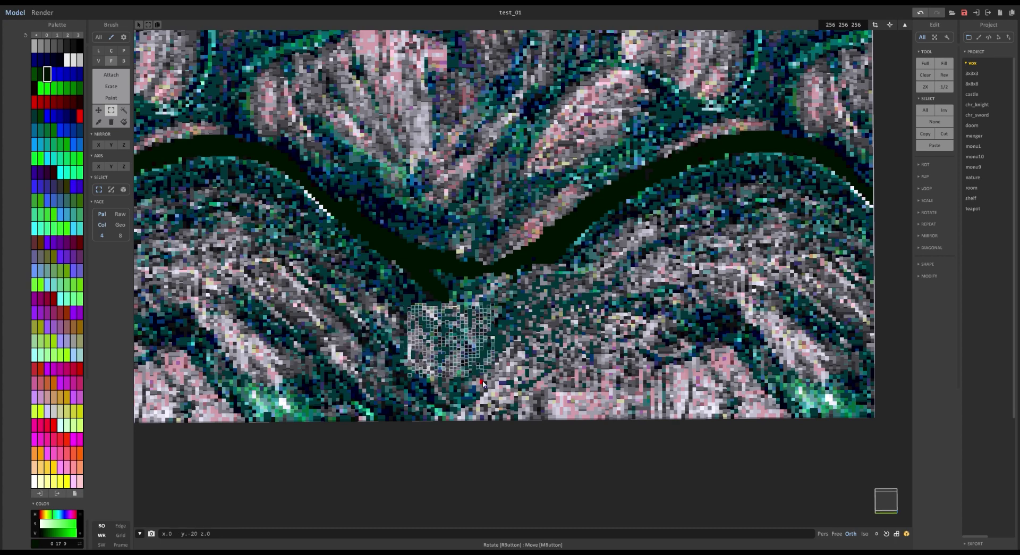
# Box-select a strip of land below the remaining river stub and copy it over the stub
pyautogui.click(437, 431)
pyautogui.scroll(-5, 437, 433)
pyautogui.moveTo(439, 432); pyautogui.dragTo(513, 396, button='right')
pyautogui.scroll(4, 472, 376)
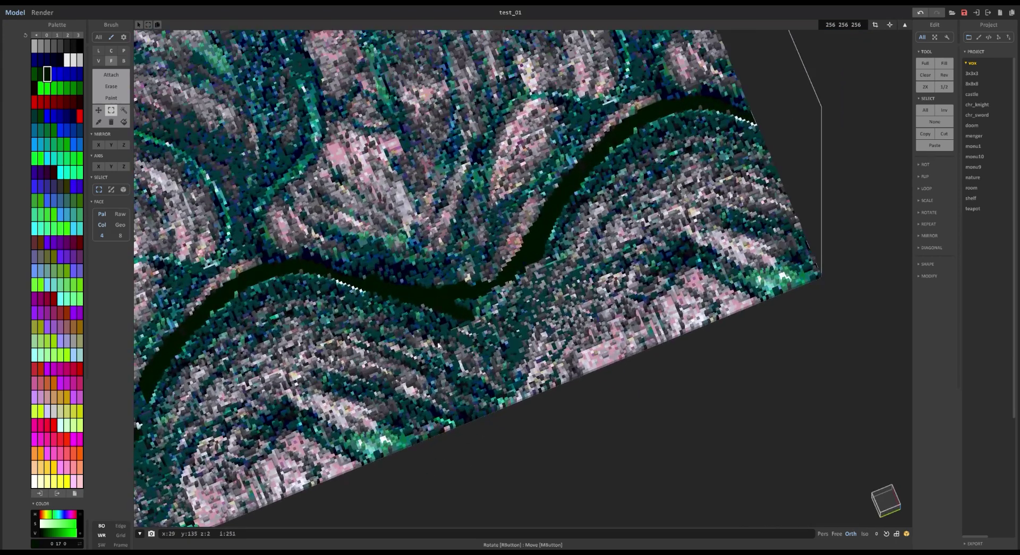
pyautogui.moveTo(439, 343)
pyautogui.mouseDown()
pyautogui.moveTo(509, 328)
pyautogui.moveTo(475, 329)
pyautogui.mouseUp()
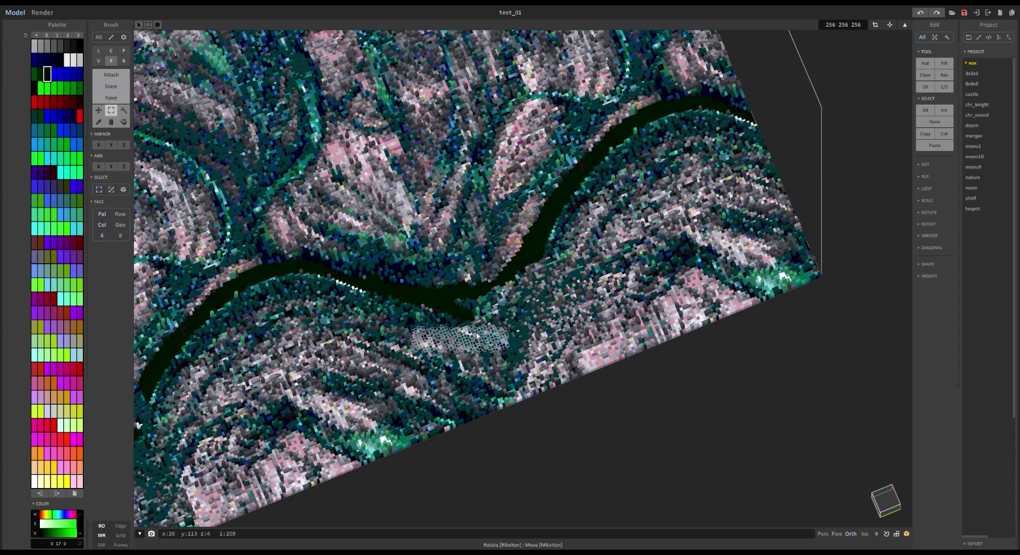
pyautogui.scroll(2, 490, 346)
pyautogui.keyDown('ctrl'); pyautogui.keyDown('shift'); pyautogui.moveTo(445, 370); pyautogui.dragTo(429, 331); pyautogui.keyUp('shift'); pyautogui.keyUp('ctrl')
pyautogui.scroll(-1, 676, 414)
pyautogui.scroll(-5, 674, 409)
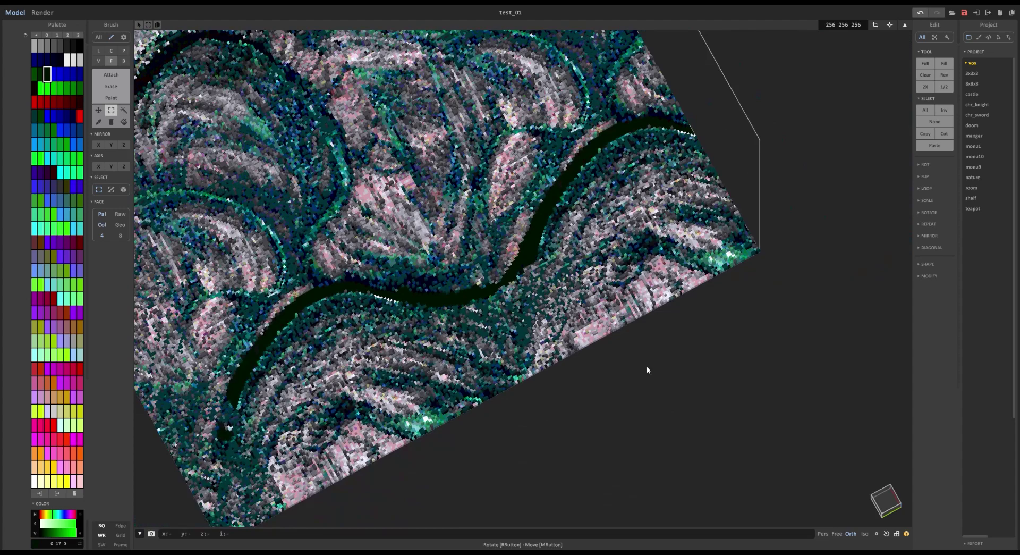
# Copy a small land patch over the bulge in the river bank near the seam
pyautogui.moveTo(646, 366); pyautogui.dragTo(593, 312, button='right')
pyautogui.scroll(-3, 547, 310)
pyautogui.scroll(4, 546, 307)
pyautogui.scroll(4, 594, 313)
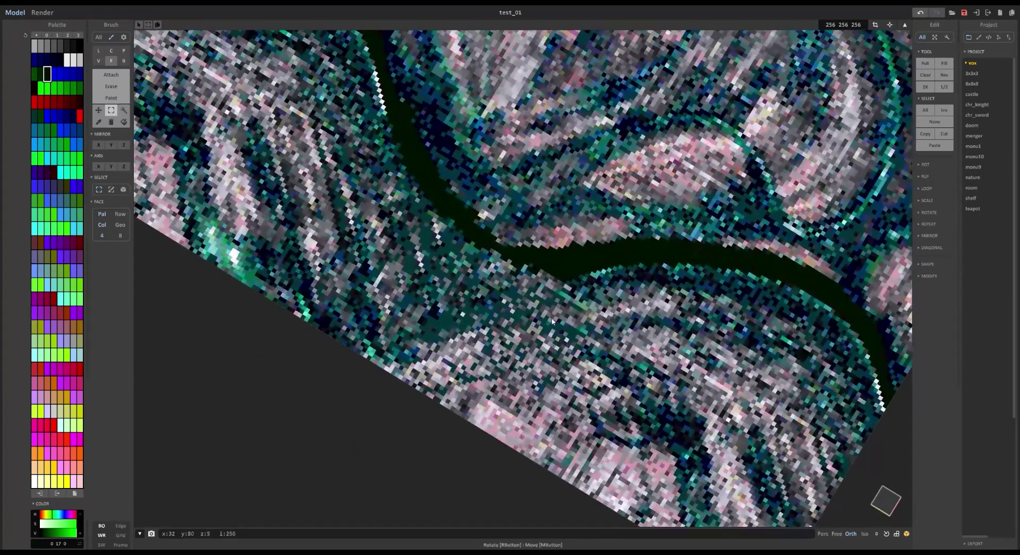
pyautogui.moveTo(590, 318); pyautogui.dragTo(509, 290)
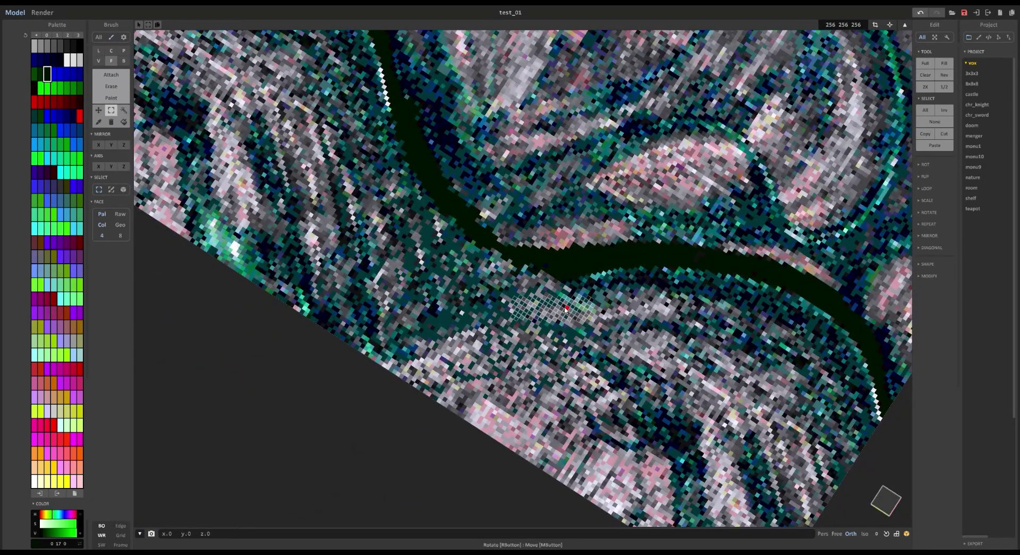
pyautogui.keyDown('ctrl'); pyautogui.moveTo(565, 307); pyautogui.dragTo(580, 281); pyautogui.keyUp('ctrl')
pyautogui.hotkey('ctrl', 'z')
# Inspect the patched river seam and the surrounding city from several angles
pyautogui.scroll(-4, 391, 333)
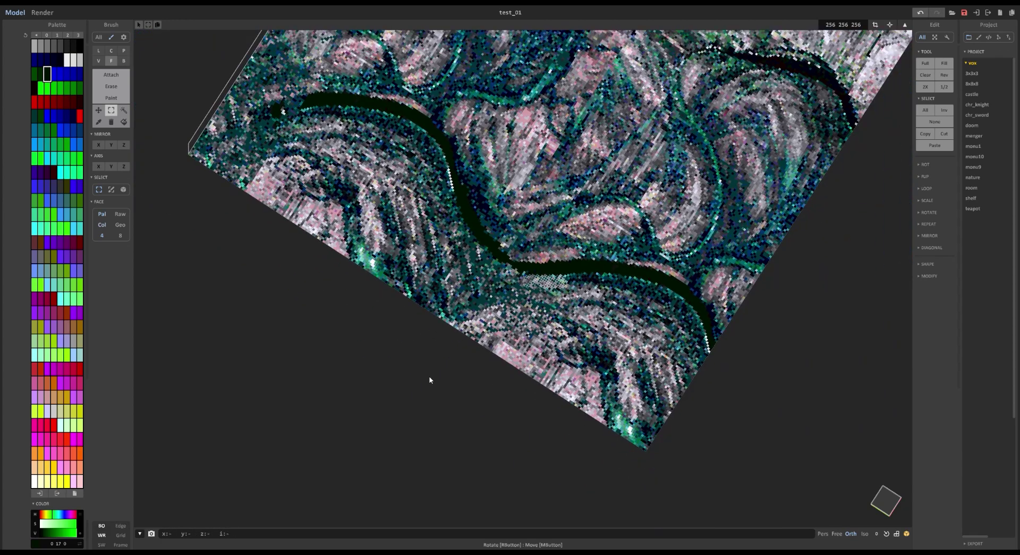
pyautogui.scroll(-3, 430, 380)
pyautogui.moveTo(430, 380); pyautogui.dragTo(465, 332, button='right')
pyautogui.scroll(4, 480, 361)
pyautogui.scroll(-4, 549, 331)
pyautogui.scroll(7, 461, 339)
pyautogui.scroll(-5, 465, 331)
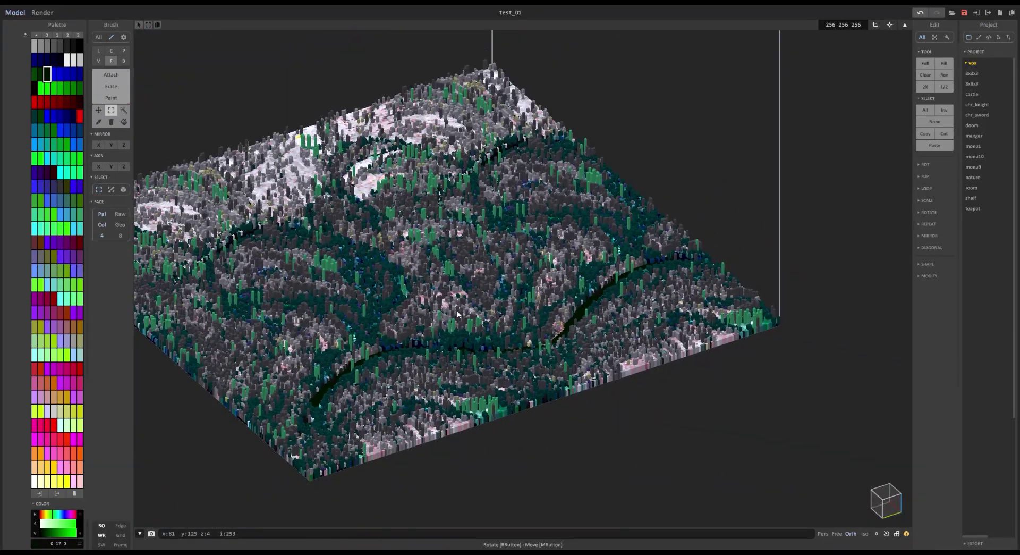
pyautogui.scroll(5, 333, 297)
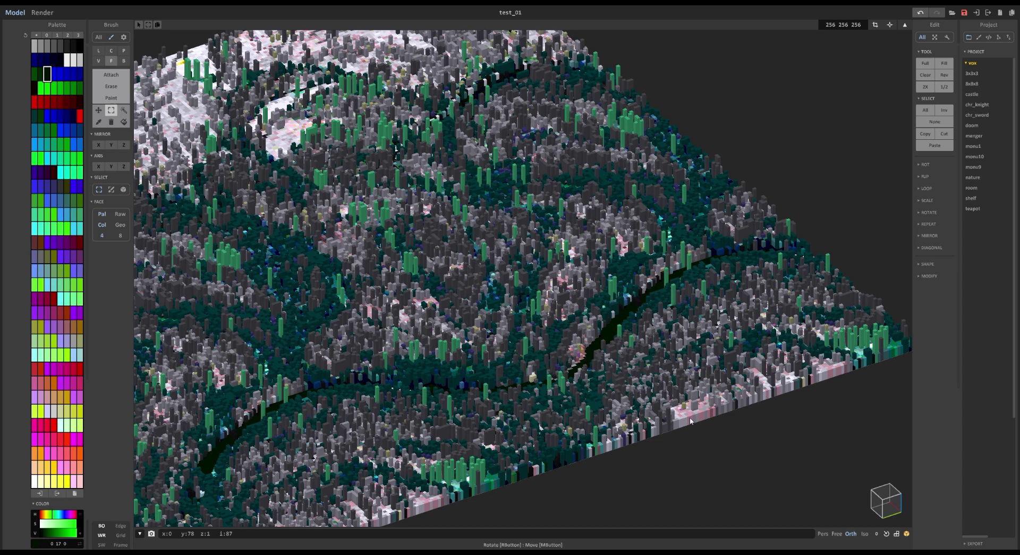
# Select the pale pink voxels with the region selection and move them down past the floor so they wrap to the ceiling
pyautogui.click(124, 111)
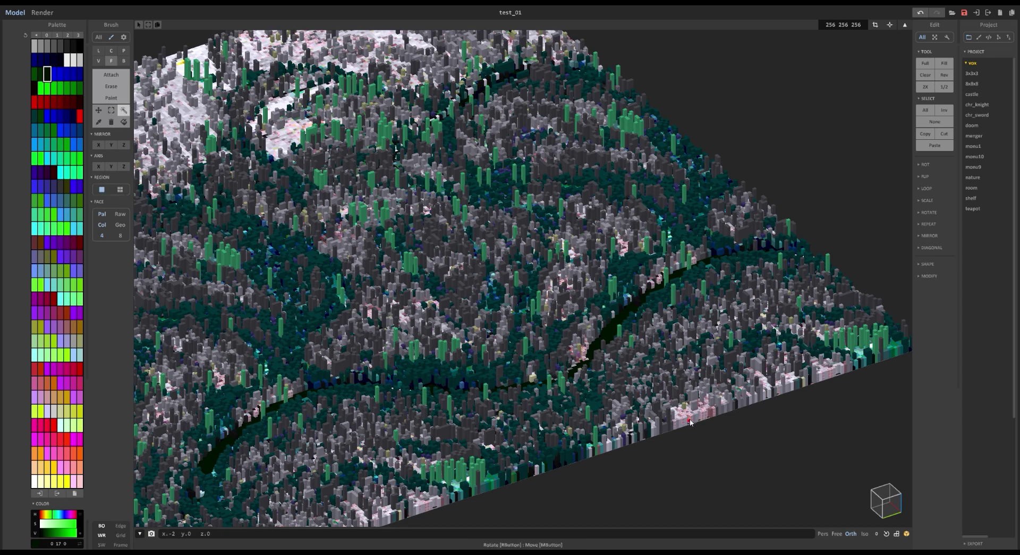
pyautogui.hotkey('ctrl', 'z')
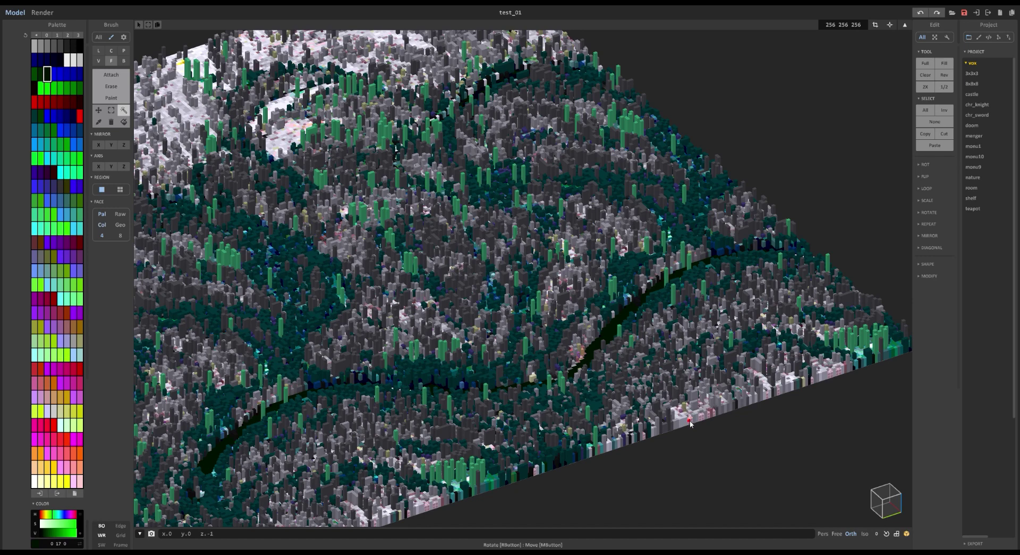
pyautogui.scroll(-10, 284, 167)
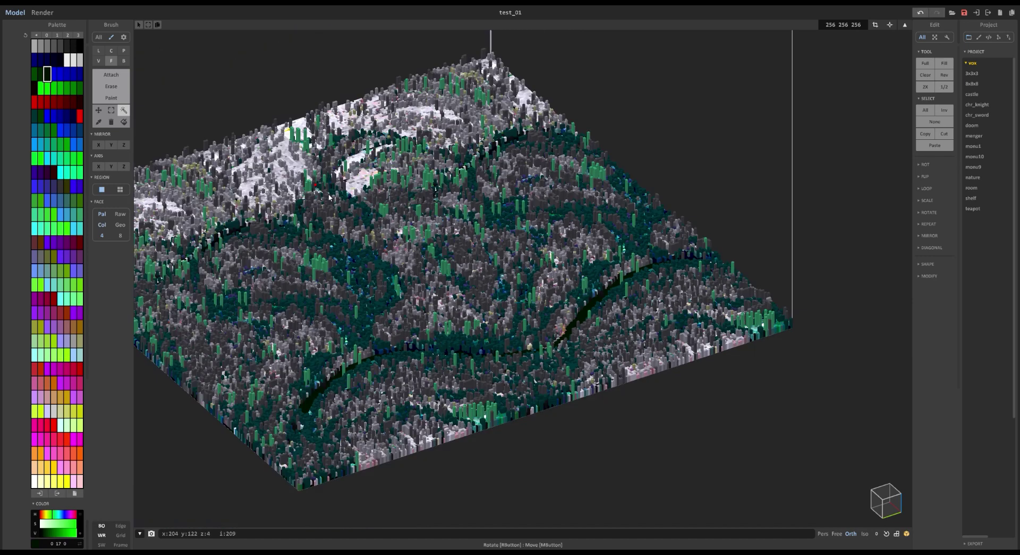
pyautogui.scroll(3, 384, 324)
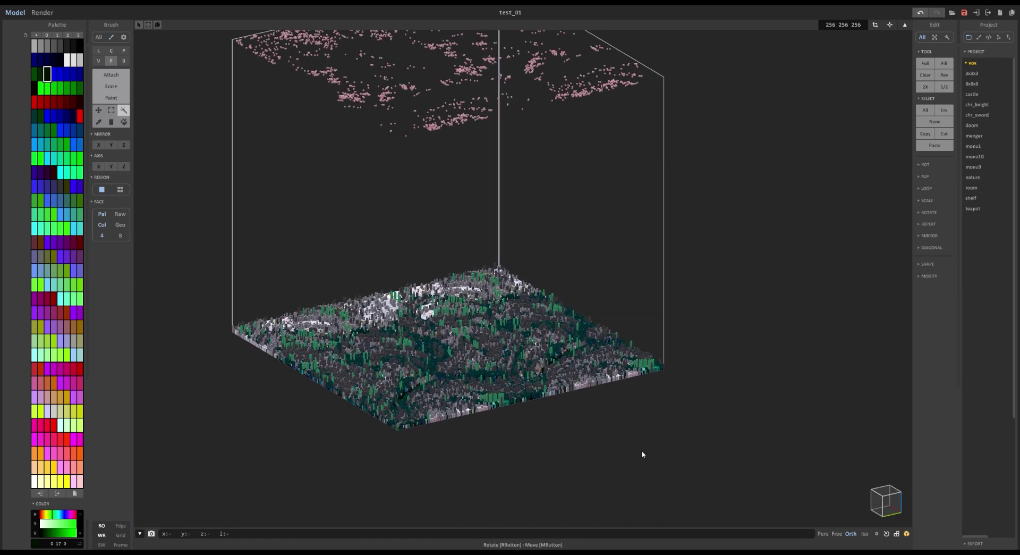
# Box-select all pink voxels at the ceiling of the volume and delete them
pyautogui.moveTo(476, 151); pyautogui.dragTo(592, 373, button='right')
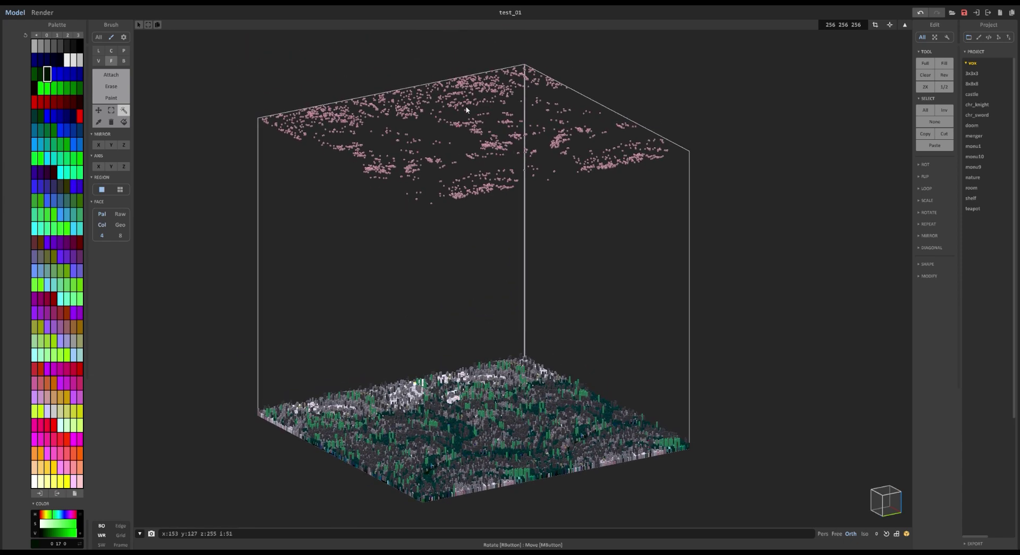
pyautogui.click(111, 110)
pyautogui.moveTo(235, 30); pyautogui.dragTo(784, 262)
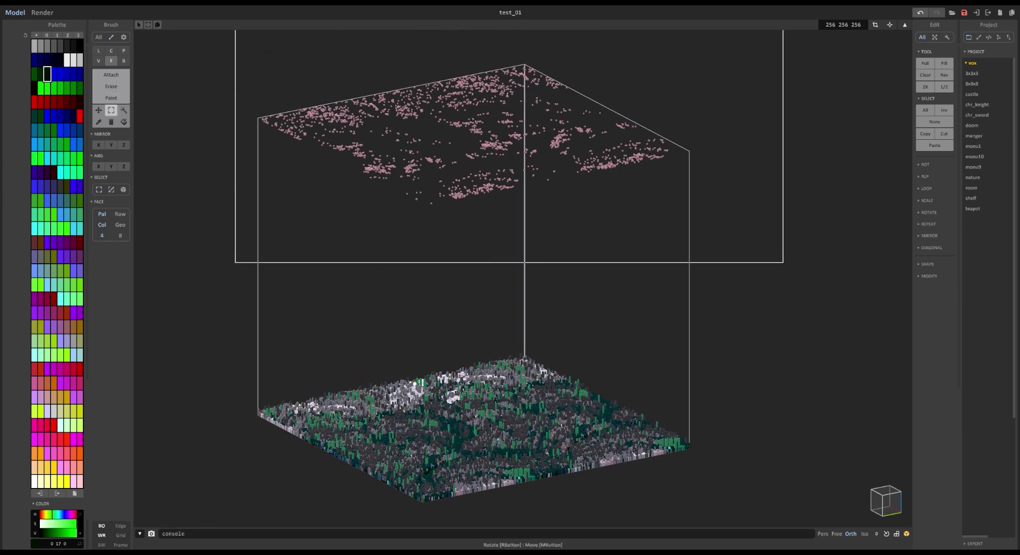
pyautogui.press('Delete')
# Examine the cleaned-up city and both rivers from different angles and up close
pyautogui.moveTo(657, 189); pyautogui.dragTo(600, 285, button='right')
pyautogui.moveTo(599, 285); pyautogui.dragTo(584, 96, button='middle')
pyautogui.scroll(6, 584, 96)
pyautogui.moveTo(576, 96); pyautogui.dragTo(562, 74, button='right')
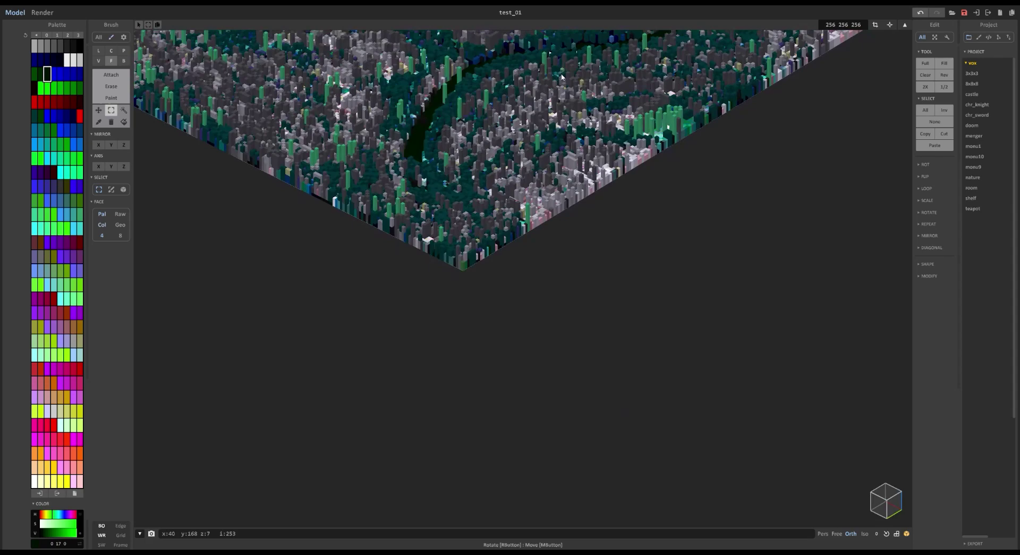
pyautogui.scroll(-6, 562, 77)
pyautogui.moveTo(458, 248); pyautogui.dragTo(502, 284, button='right')
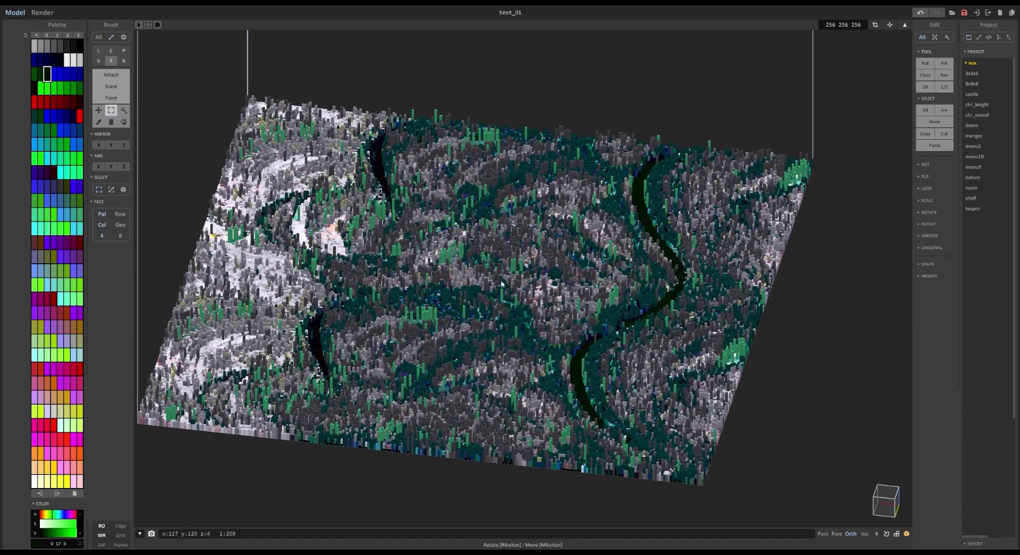
pyautogui.scroll(2, 202, 334)
pyautogui.moveTo(444, 323); pyautogui.dragTo(503, 303, button='middle')
pyautogui.scroll(3, 503, 303)
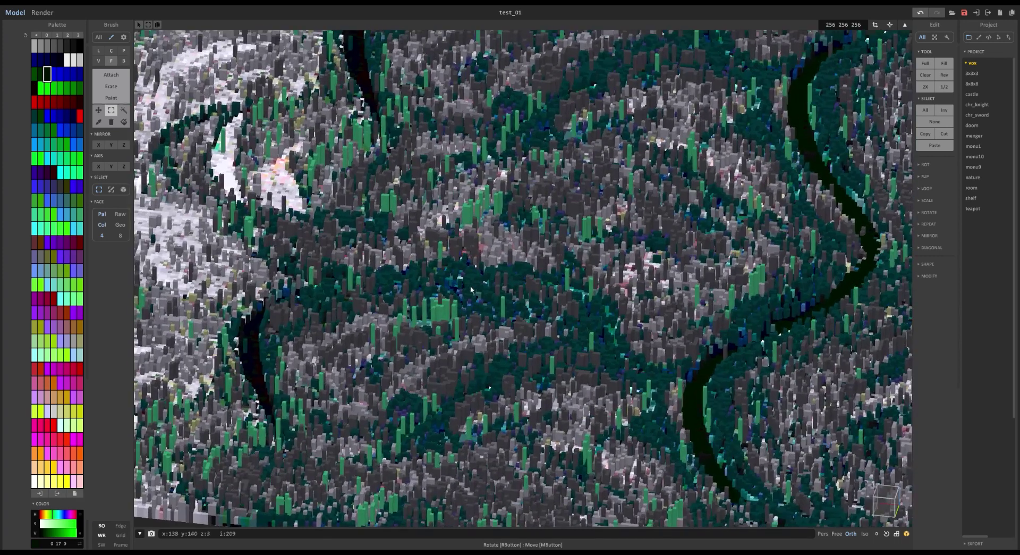
# Sample the dark teal and grey building colours from the model and check their palette slots
pyautogui.keyDown('alt'); pyautogui.click(469, 286); pyautogui.keyUp('alt')
pyautogui.keyDown('alt'); pyautogui.click(541, 243); pyautogui.keyUp('alt')
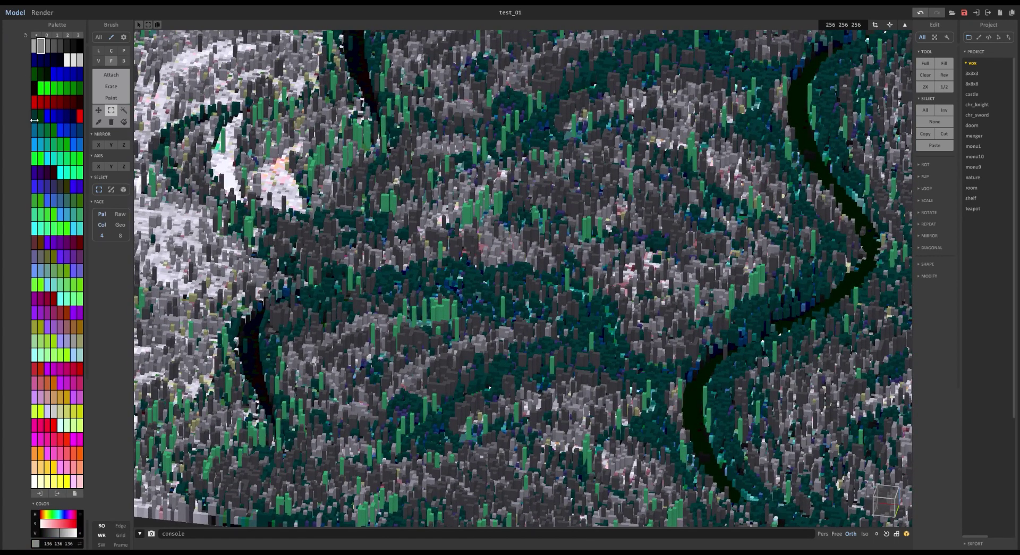
pyautogui.keyDown('alt'); pyautogui.click(461, 292); pyautogui.keyUp('alt')
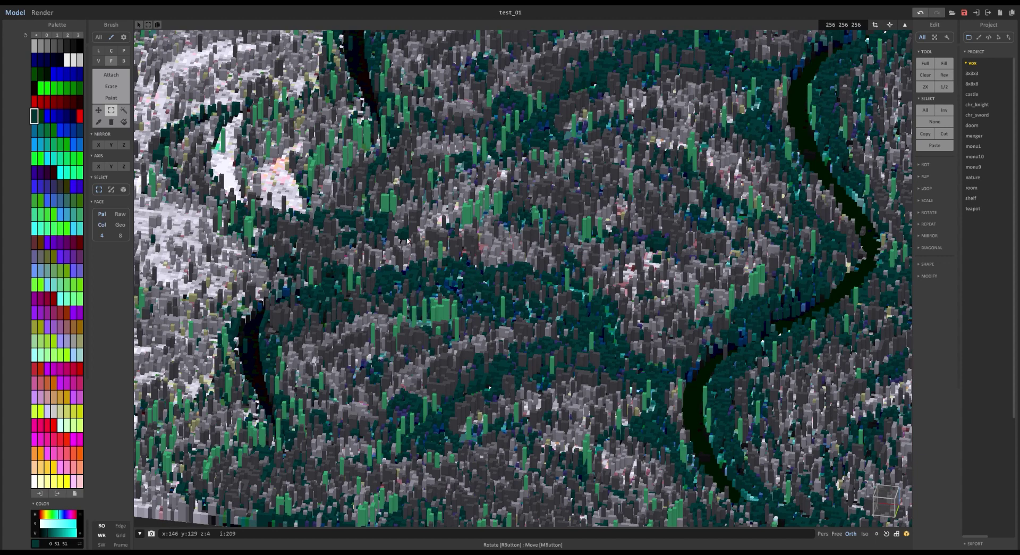
pyautogui.click(42, 116)
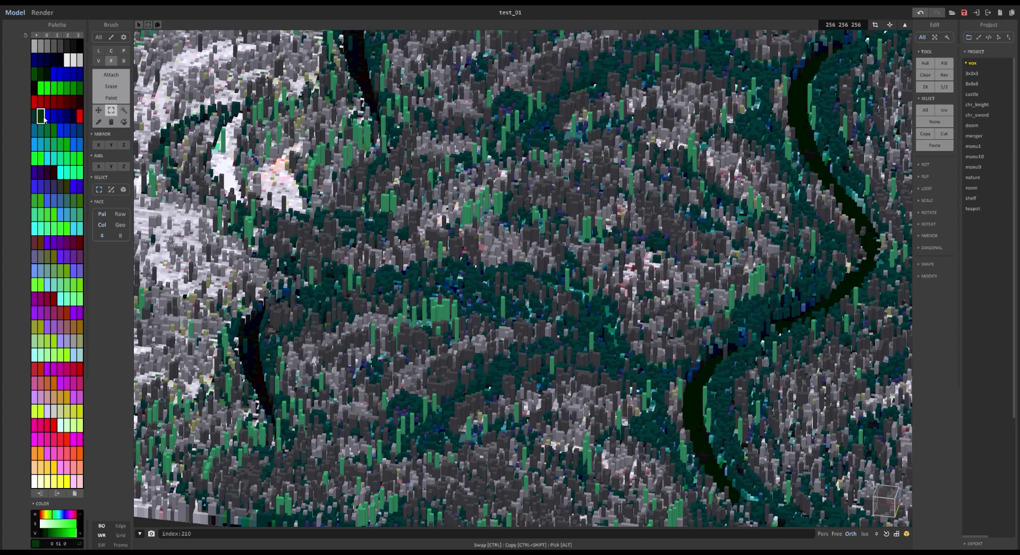
pyautogui.click(35, 117)
# Load Default Palette 3 to replace the city's colours
pyautogui.scroll(-5, 436, 255)
pyautogui.moveTo(438, 255); pyautogui.dragTo(425, 253, button='right')
pyautogui.scroll(3, 417, 254)
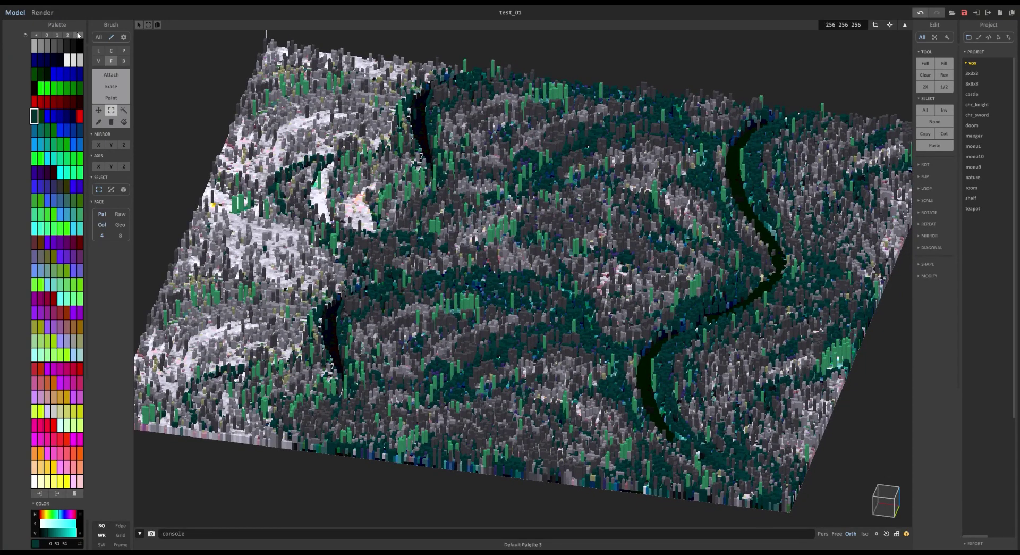
pyautogui.moveTo(325, 281); pyautogui.dragTo(340, 284, button='right')
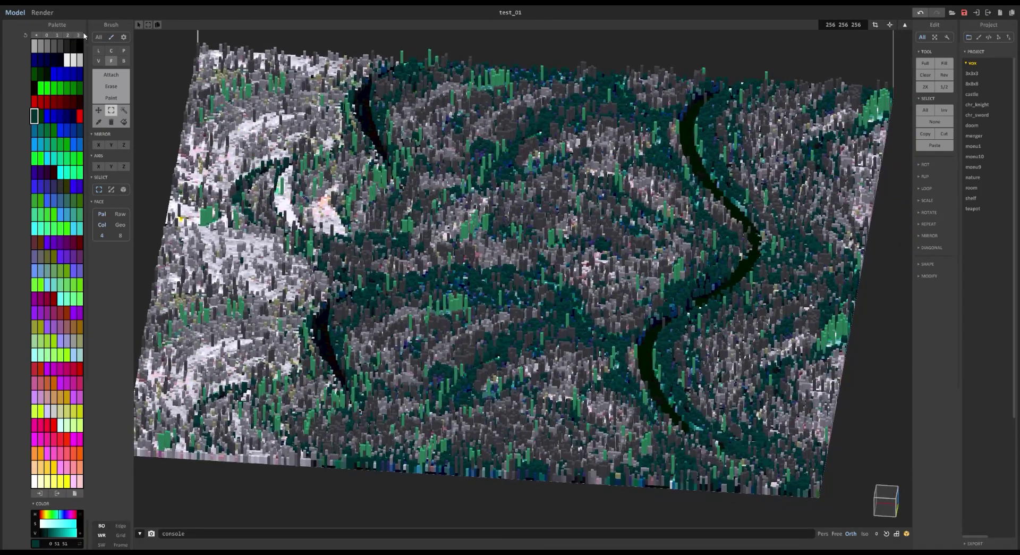
pyautogui.click(83, 34)
pyautogui.scroll(3, 572, 307)
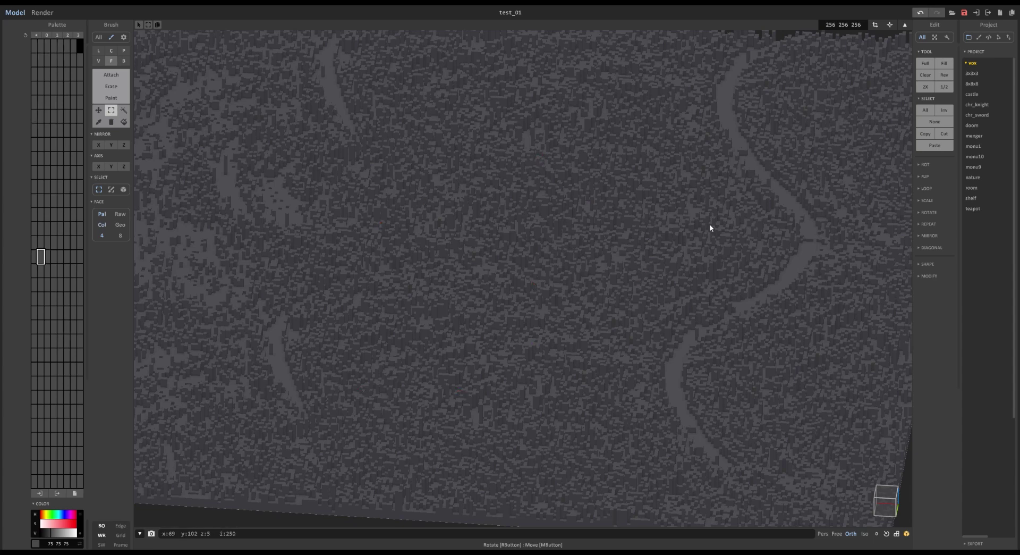
# Change the first palette colour from its neutral grey to a dark red
pyautogui.click(34, 46)
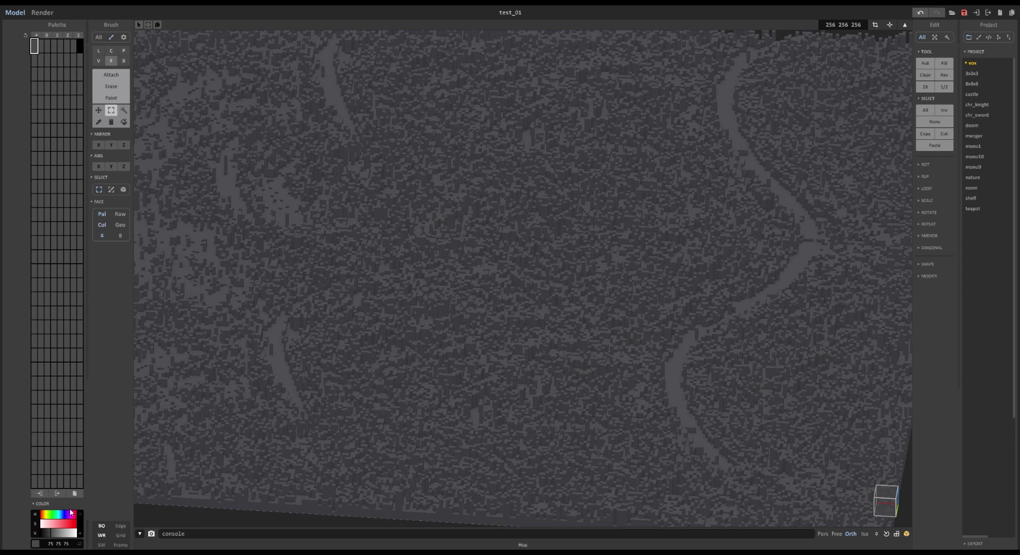
pyautogui.click(64, 524)
pyautogui.click(77, 533)
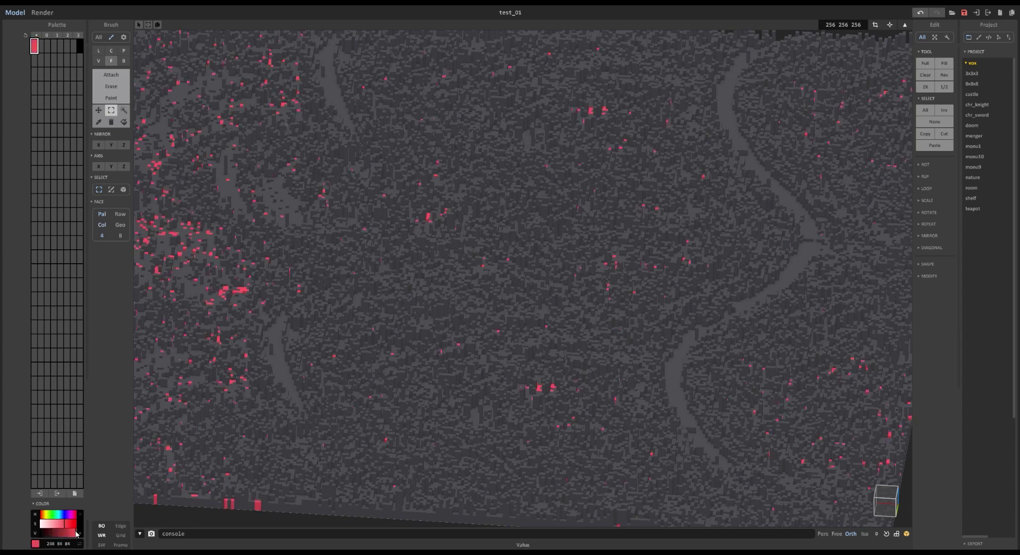
pyautogui.moveTo(77, 533); pyautogui.dragTo(65, 533)
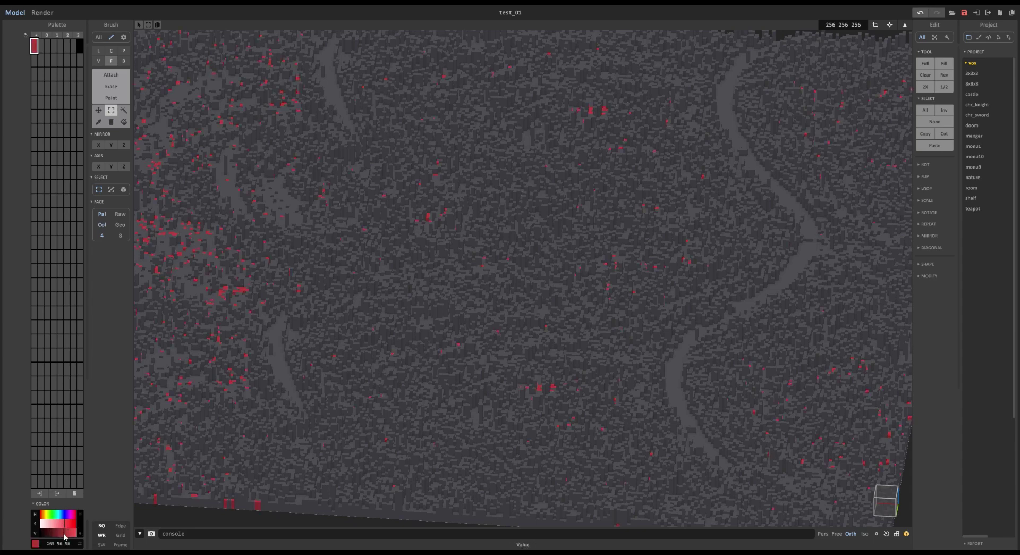
# Recolour the low buildings along the rivers and green belts dark red with the bucket
pyautogui.click(125, 120)
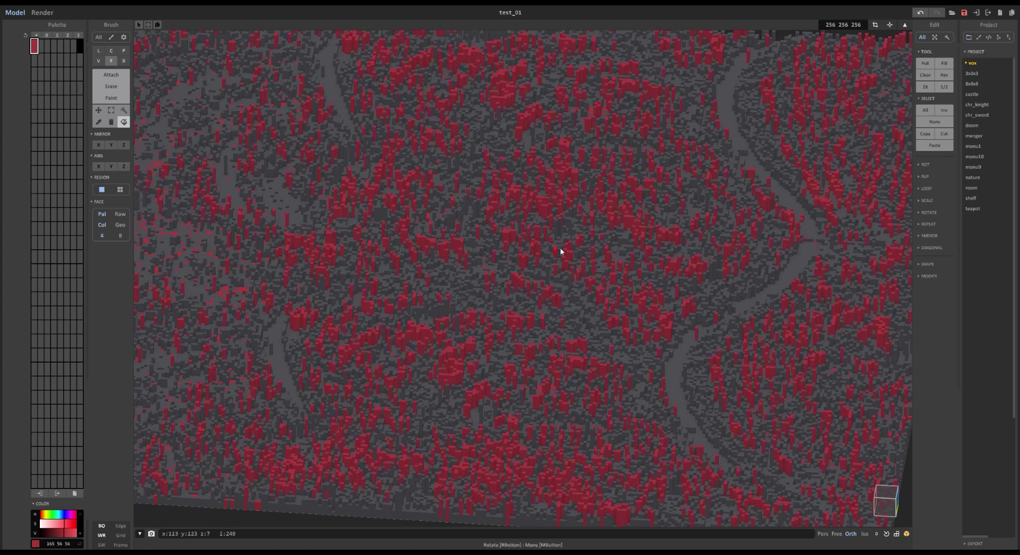
pyautogui.scroll(-5, 562, 319)
pyautogui.moveTo(563, 320); pyautogui.dragTo(566, 317, button='right')
pyautogui.scroll(4, 565, 317)
pyautogui.click(537, 279)
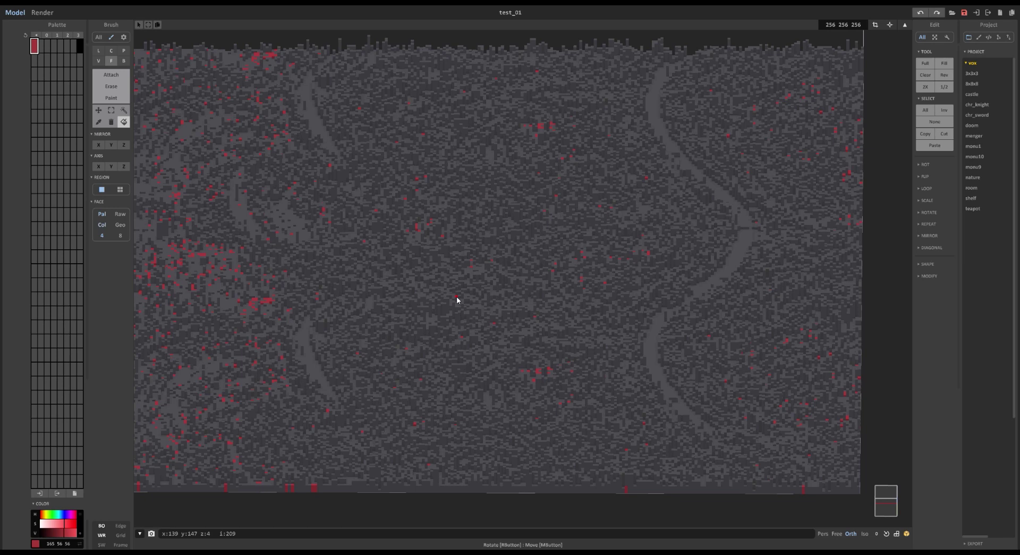
pyautogui.click(457, 300)
# Try recolouring the numerous tall buildings with the second palette colour set to bright green, and undo the fill
pyautogui.click(33, 87)
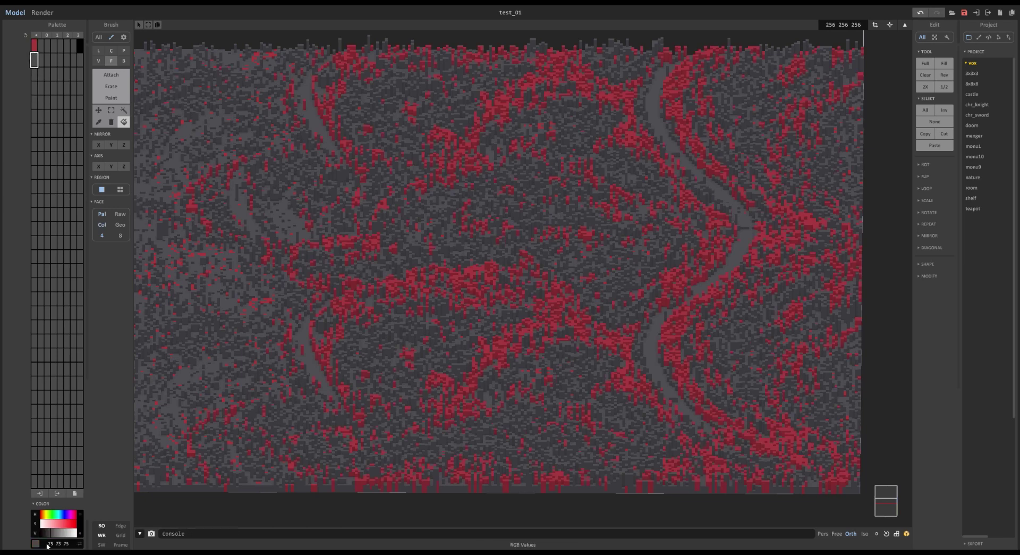
pyautogui.click(53, 515)
pyautogui.click(62, 524)
pyautogui.click(76, 533)
pyautogui.click(417, 230)
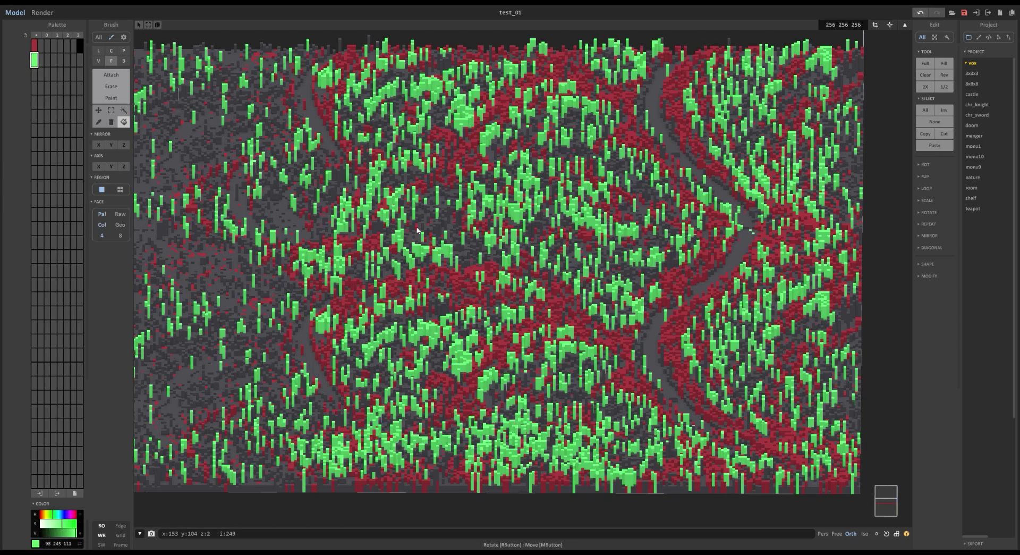
pyautogui.moveTo(594, 370); pyautogui.dragTo(551, 356, button='right')
pyautogui.hotkey('ctrl', 'z')
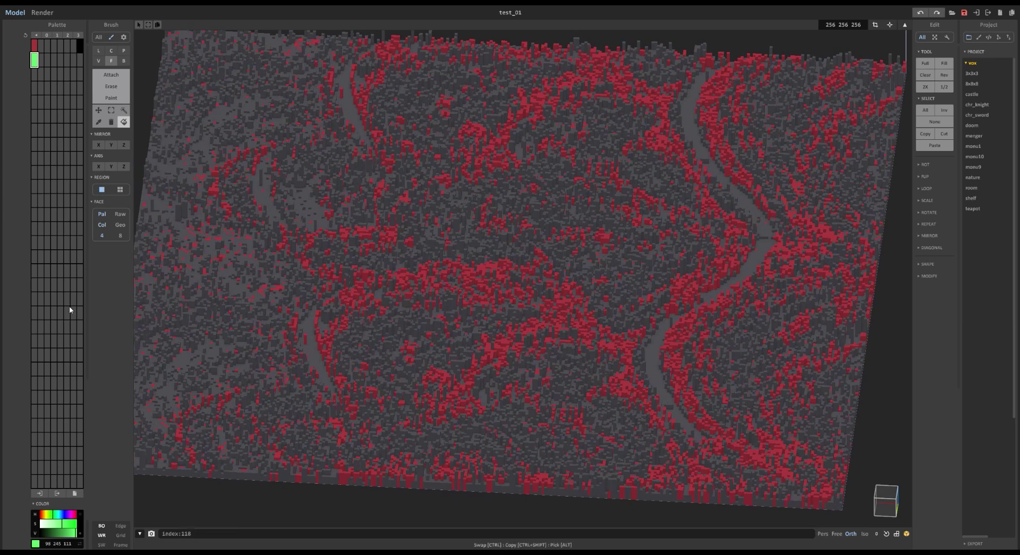
# Set the second palette colour to a dark purple and fill a scattered group of buildings with it
pyautogui.click(71, 514)
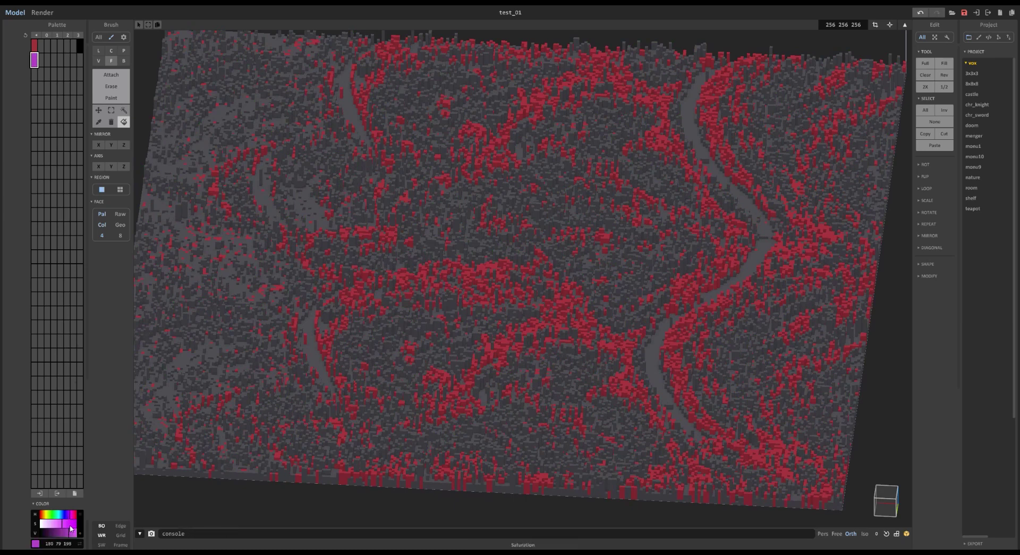
pyautogui.click(69, 525)
pyautogui.click(59, 534)
pyautogui.click(356, 347)
# Set the third palette colour to bright yellow, RGB 216 245 4, and fill the tallest towers with it
pyautogui.scroll(2, 517, 75)
pyautogui.moveTo(510, 112); pyautogui.dragTo(469, 140, button='right')
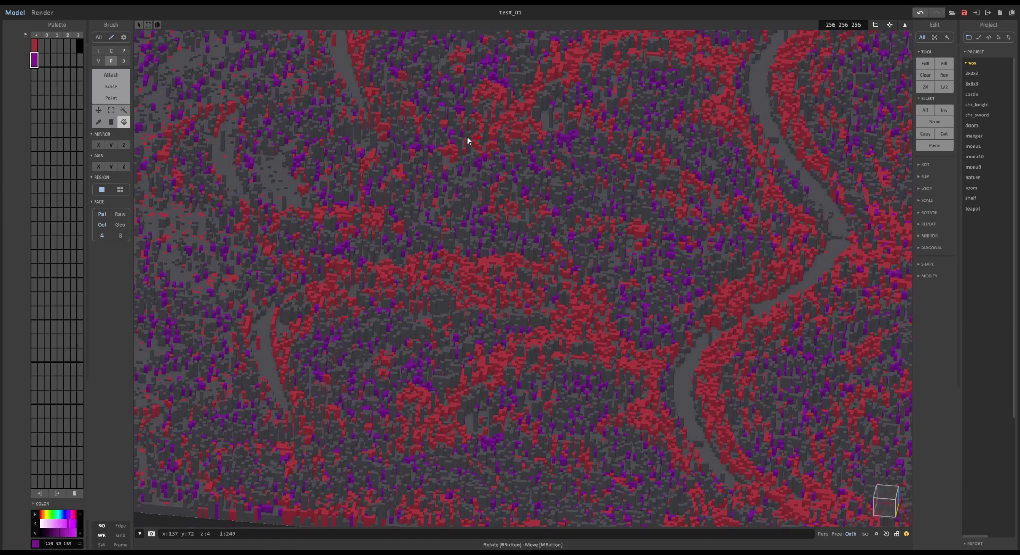
pyautogui.click(34, 74)
pyautogui.click(47, 514)
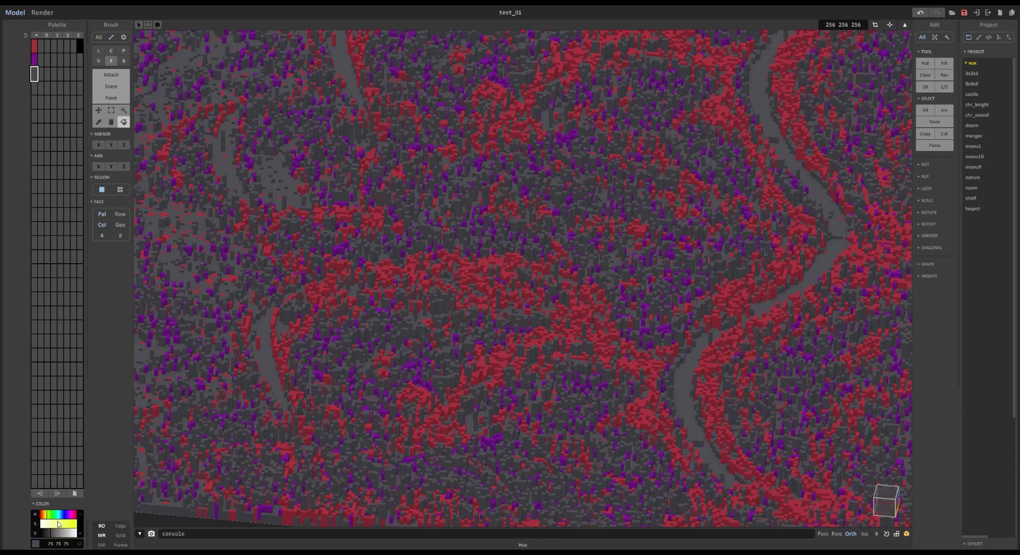
pyautogui.click(58, 524)
pyautogui.click(418, 318)
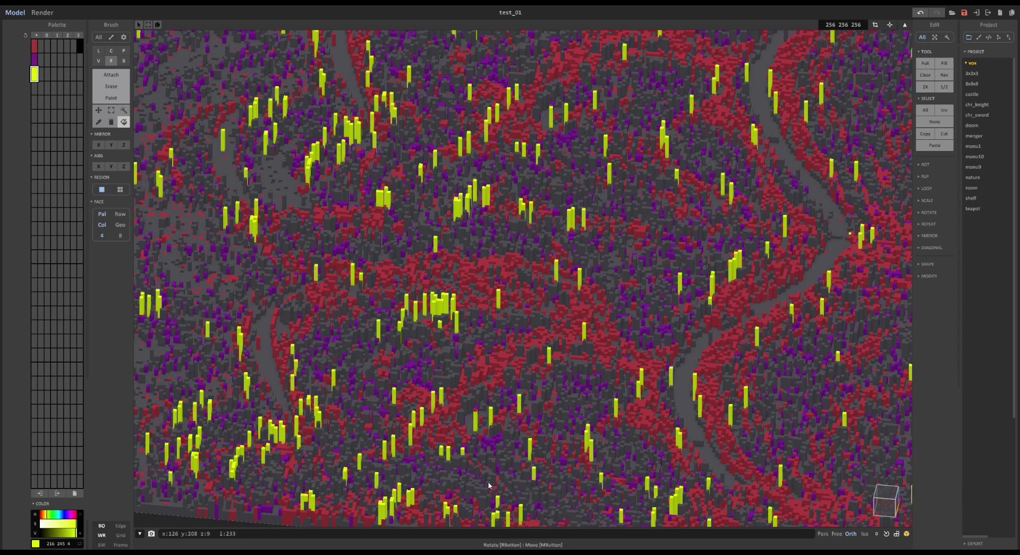
# Set the last palette colour to light blue, RGB 149 223 255, and fill the river with it
pyautogui.moveTo(418, 317); pyautogui.dragTo(375, 295, button='right')
pyautogui.scroll(-3, 383, 303)
pyautogui.moveTo(627, 372); pyautogui.dragTo(654, 388, button='right')
pyautogui.moveTo(654, 388); pyautogui.dragTo(498, 344, button='middle')
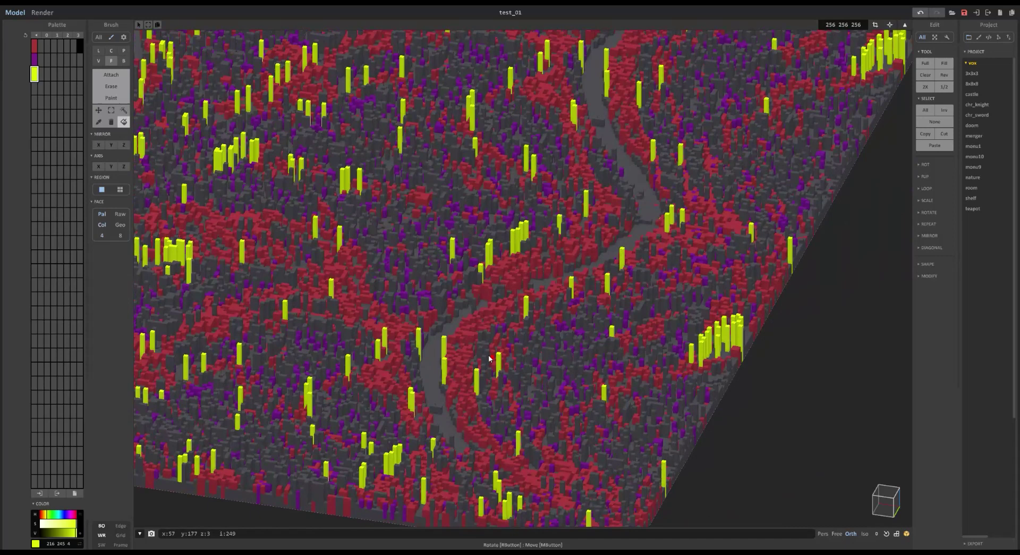
pyautogui.click(36, 483)
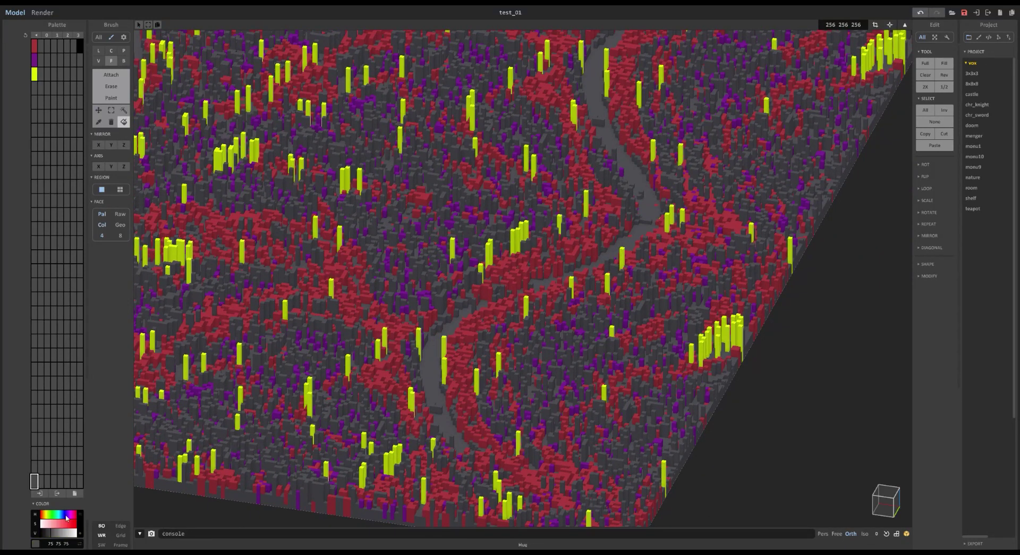
pyautogui.moveTo(65, 516); pyautogui.dragTo(81, 535)
pyautogui.click(61, 524)
pyautogui.click(56, 524)
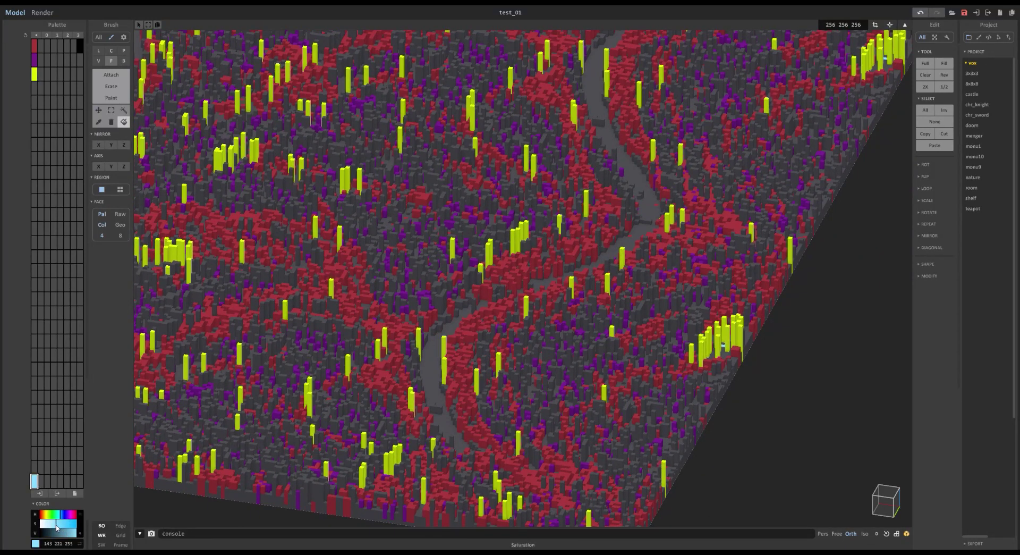
pyautogui.click(439, 363)
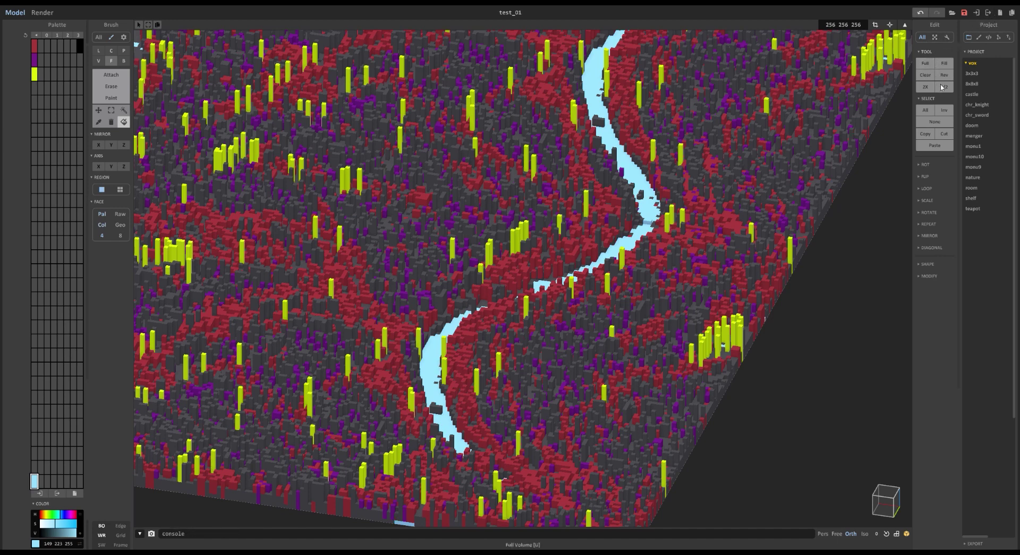
# Render the recoloured city and examine the river, towers and building groups from several angles
pyautogui.click(42, 12)
pyautogui.scroll(-3, 388, 184)
pyautogui.moveTo(388, 184); pyautogui.dragTo(310, 204, button='right')
pyautogui.scroll(2, 325, 201)
pyautogui.scroll(1, 326, 201)
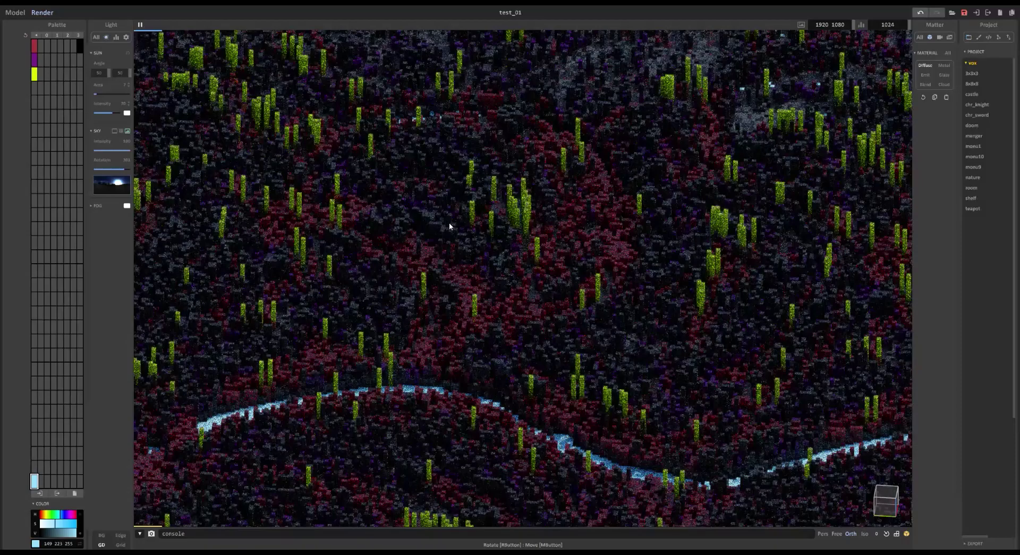
pyautogui.moveTo(484, 223); pyautogui.dragTo(380, 216, button='middle')
pyautogui.moveTo(380, 216); pyautogui.dragTo(401, 218, button='right')
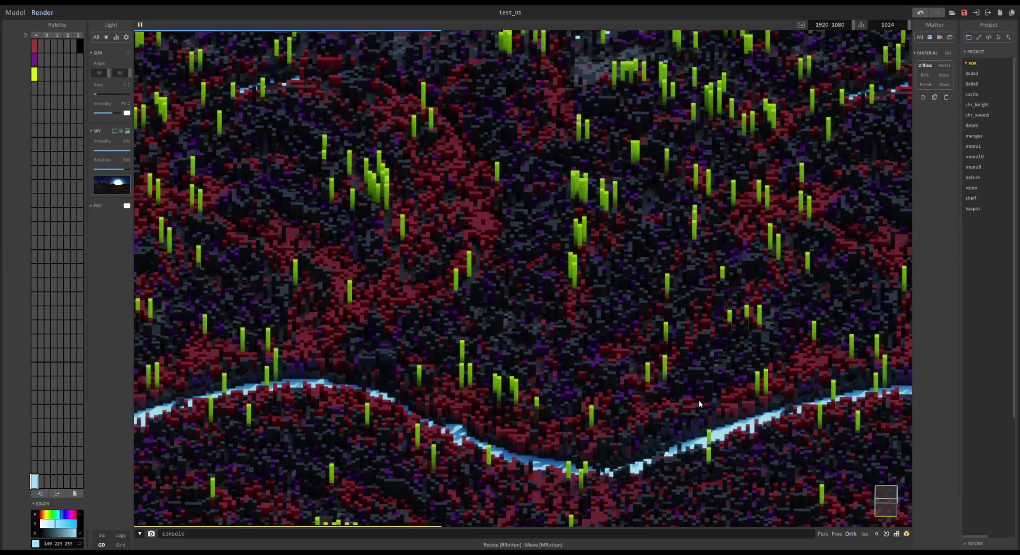
pyautogui.moveTo(497, 118); pyautogui.dragTo(563, 205, button='right')
pyautogui.moveTo(514, 206); pyautogui.dragTo(702, 225, button='middle')
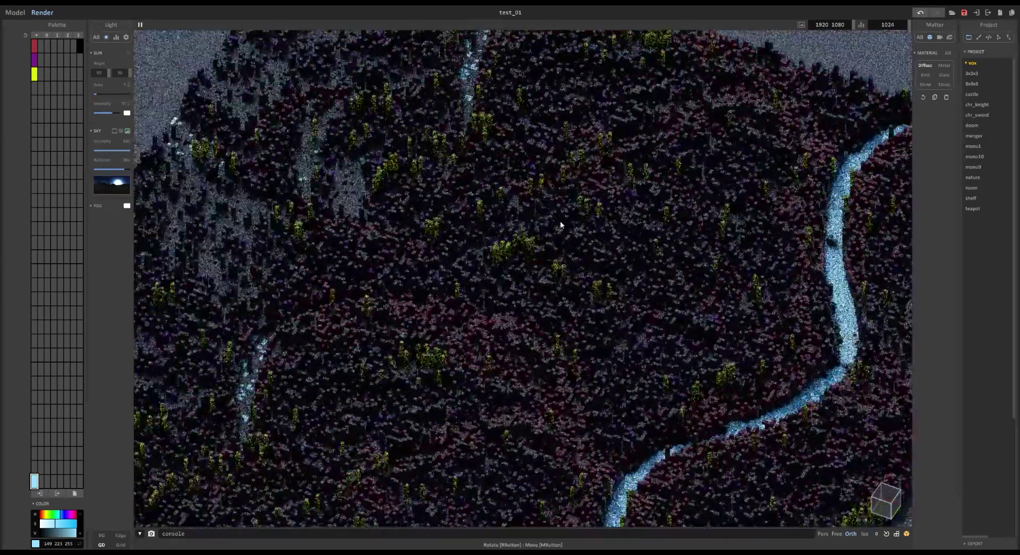
pyautogui.moveTo(562, 225); pyautogui.dragTo(519, 183, button='right')
# Return to model editing, box-select a wide area of buildings at the city's far corner and raise it slightly
pyautogui.click(18, 13)
pyautogui.moveTo(444, 234); pyautogui.dragTo(381, 193, button='right')
pyautogui.moveTo(502, 260); pyautogui.dragTo(412, 160, button='middle')
pyautogui.scroll(2, 462, 196)
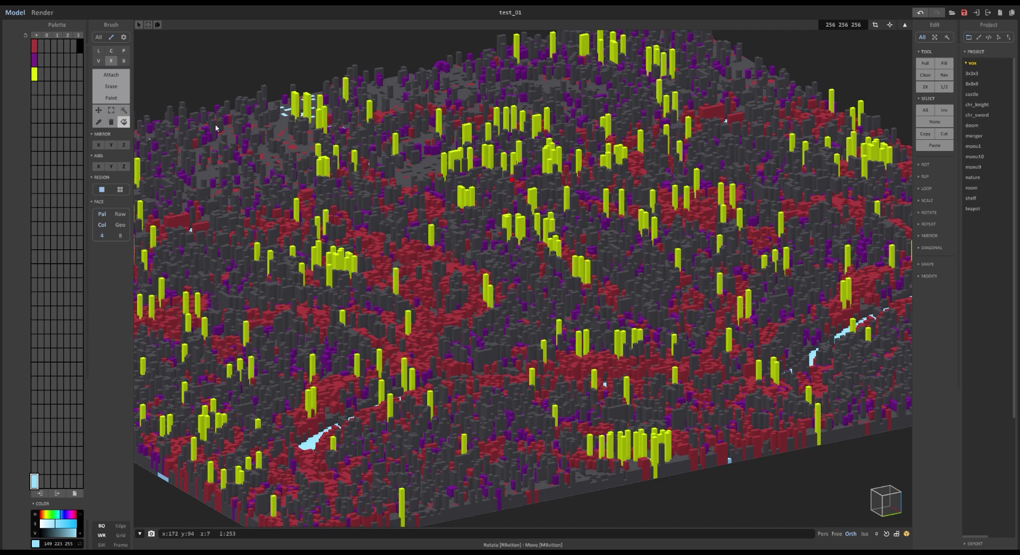
pyautogui.press('Tab')
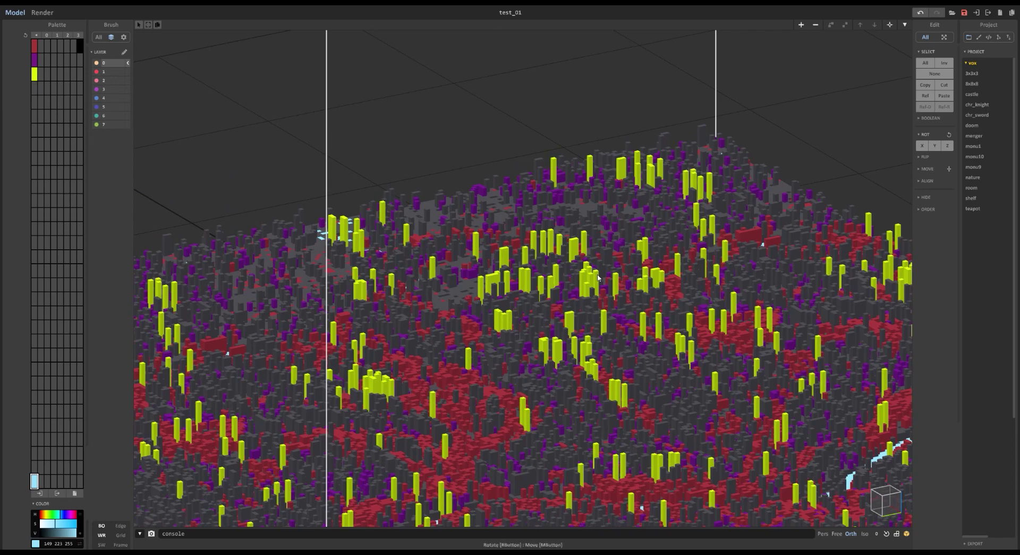
pyautogui.press('Tab')
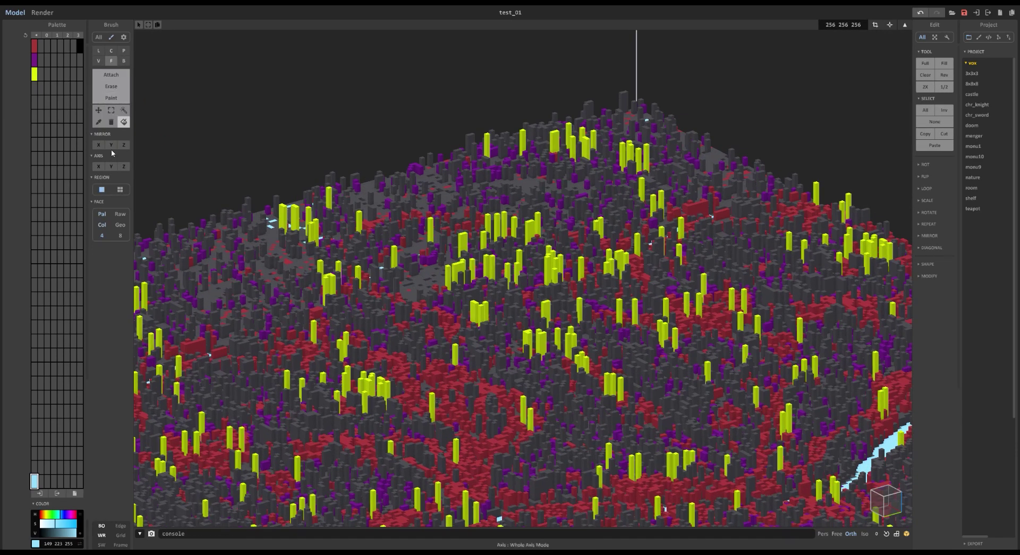
pyautogui.click(111, 110)
pyautogui.scroll(-2, 372, 133)
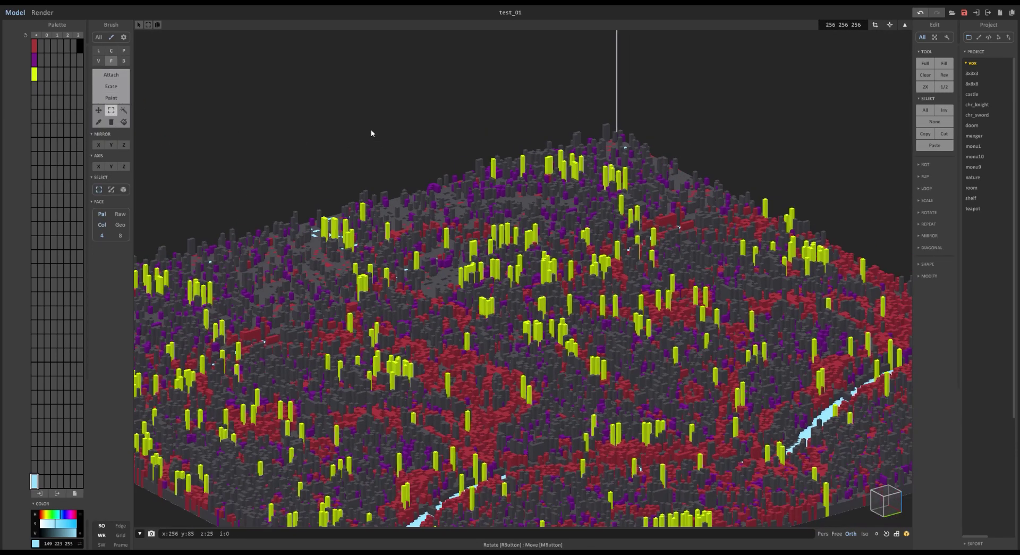
pyautogui.scroll(3, 367, 131)
pyautogui.moveTo(278, 75); pyautogui.dragTo(658, 330)
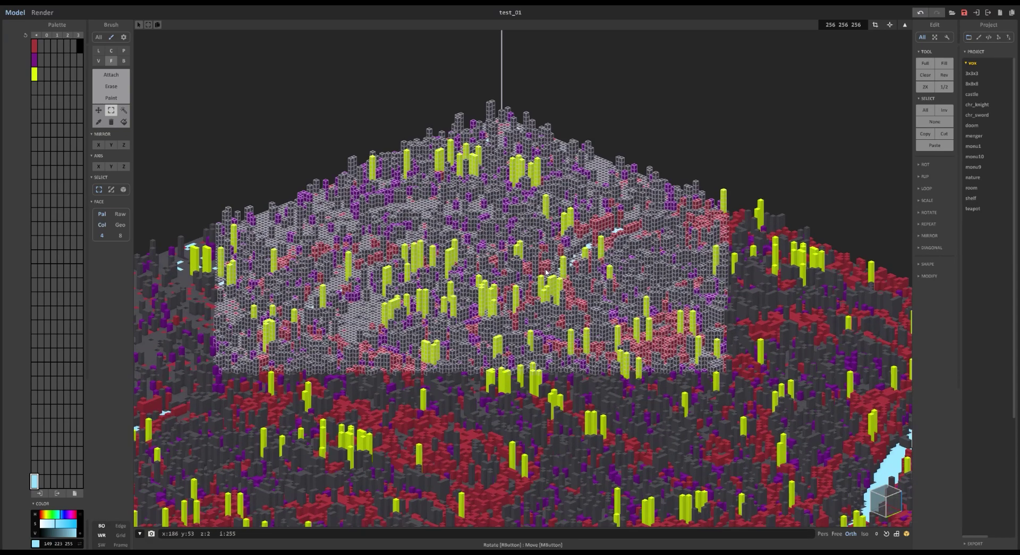
pyautogui.moveTo(546, 273); pyautogui.dragTo(521, 384, button='right')
pyautogui.moveTo(510, 339); pyautogui.dragTo(510, 335)
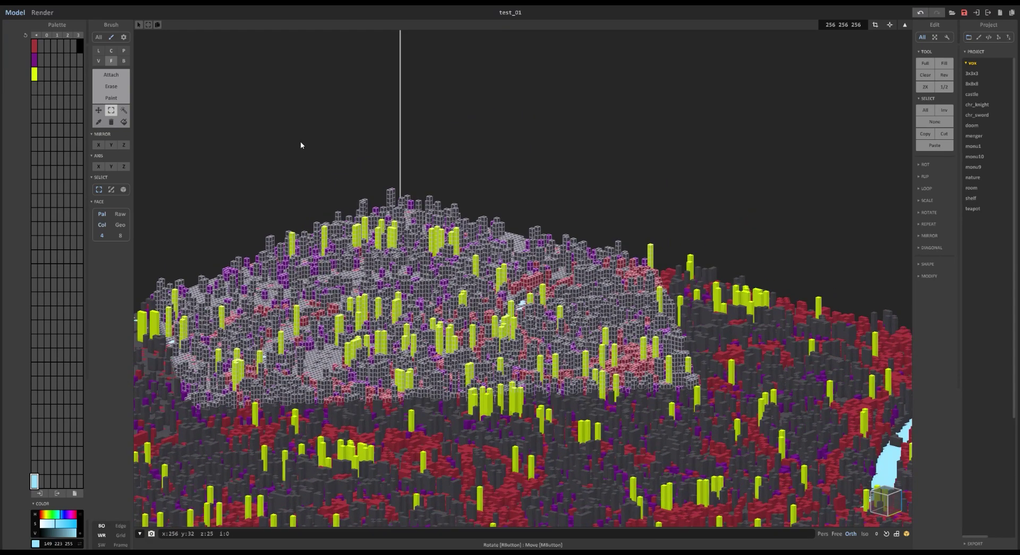
# Raise further overlapping box selections of buildings around the far corner to build up the hill, undoing one of the shifts
pyautogui.moveTo(301, 145); pyautogui.dragTo(553, 375)
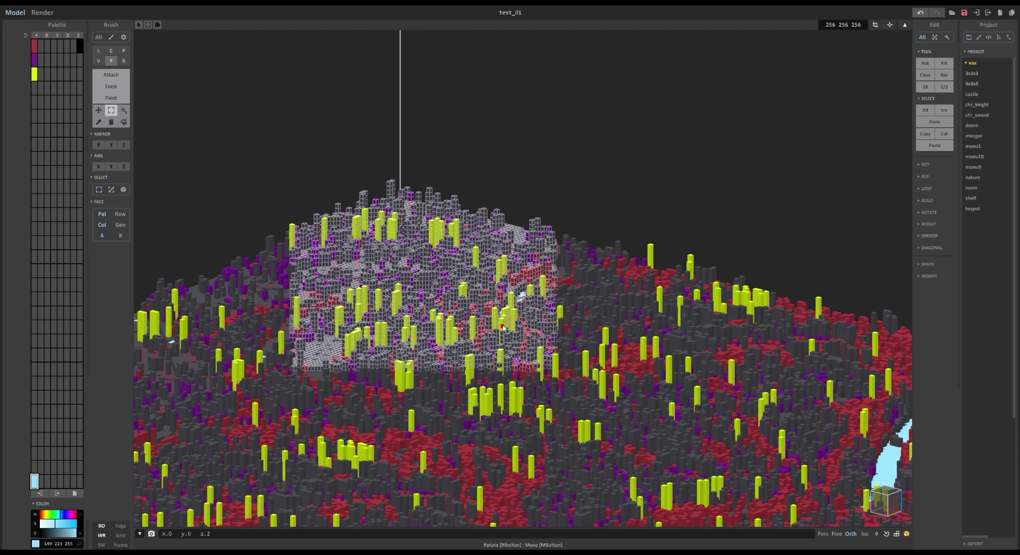
pyautogui.moveTo(376, 147); pyautogui.dragTo(606, 315)
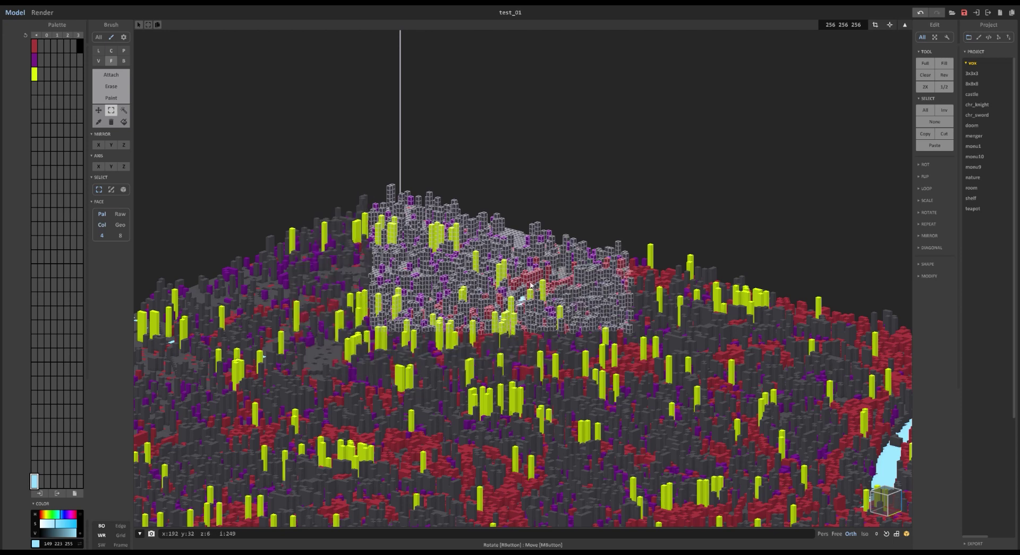
pyautogui.moveTo(530, 282); pyautogui.dragTo(527, 278)
pyautogui.hotkey('ctrl', 'z')
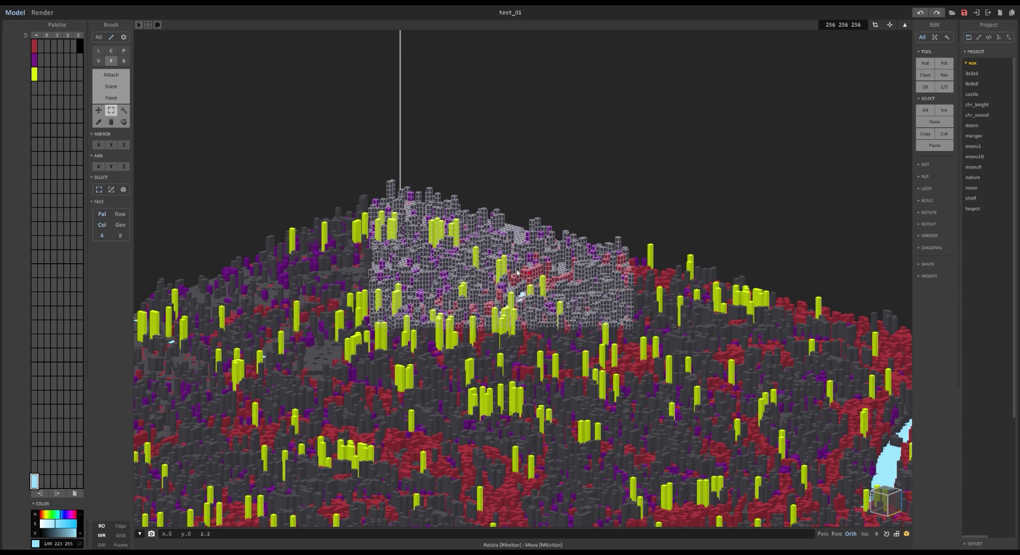
pyautogui.moveTo(186, 113); pyautogui.dragTo(547, 387)
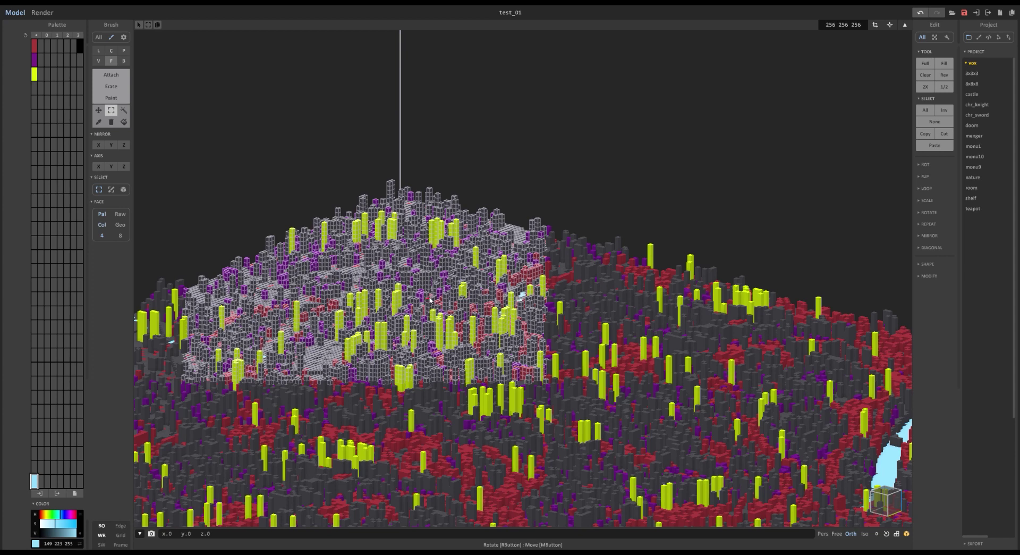
pyautogui.click(430, 301)
# Raise a smaller box selection of buildings around the hill's peak and clear the selection
pyautogui.moveTo(287, 93); pyautogui.dragTo(594, 329)
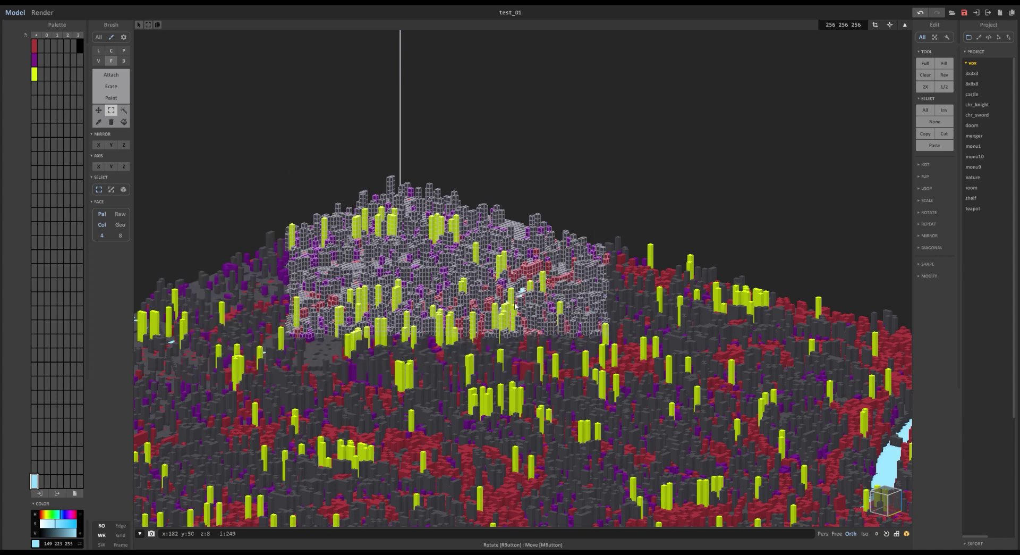
pyautogui.moveTo(510, 315); pyautogui.dragTo(510, 310)
pyautogui.moveTo(384, 164); pyautogui.dragTo(502, 248)
pyautogui.click(552, 175)
pyautogui.scroll(-5, 553, 180)
pyautogui.moveTo(558, 227); pyautogui.dragTo(588, 205, button='right')
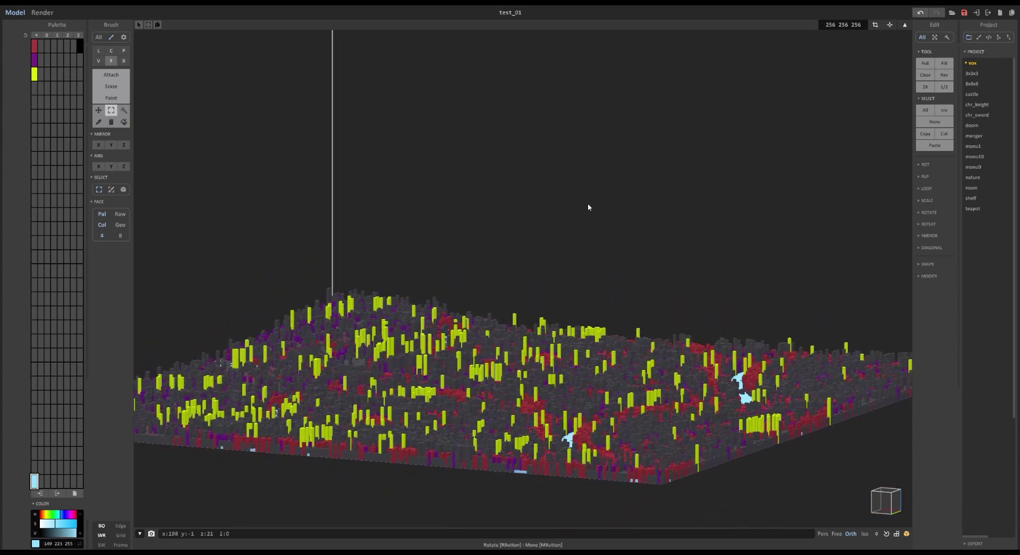
# Switch to world editing and duplicate the city block along the green axis, placing the copy flush against the original
pyautogui.moveTo(702, 381); pyautogui.dragTo(598, 410, button='right')
pyautogui.press('Tab')
pyautogui.scroll(-5, 594, 297)
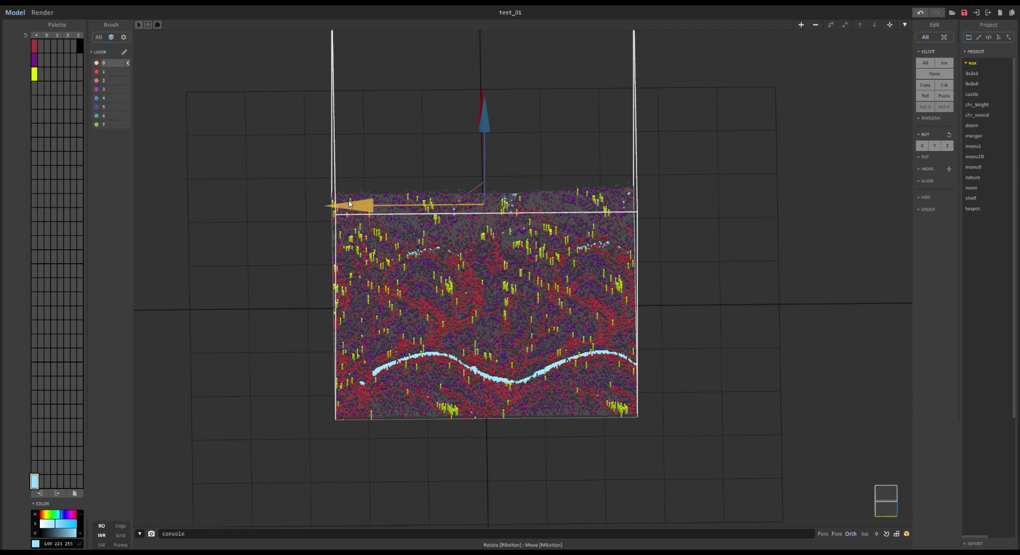
pyautogui.press('Tab')
pyautogui.press('Tab')
pyautogui.scroll(-6, 448, 238)
pyautogui.moveTo(453, 240); pyautogui.dragTo(513, 205, button='right')
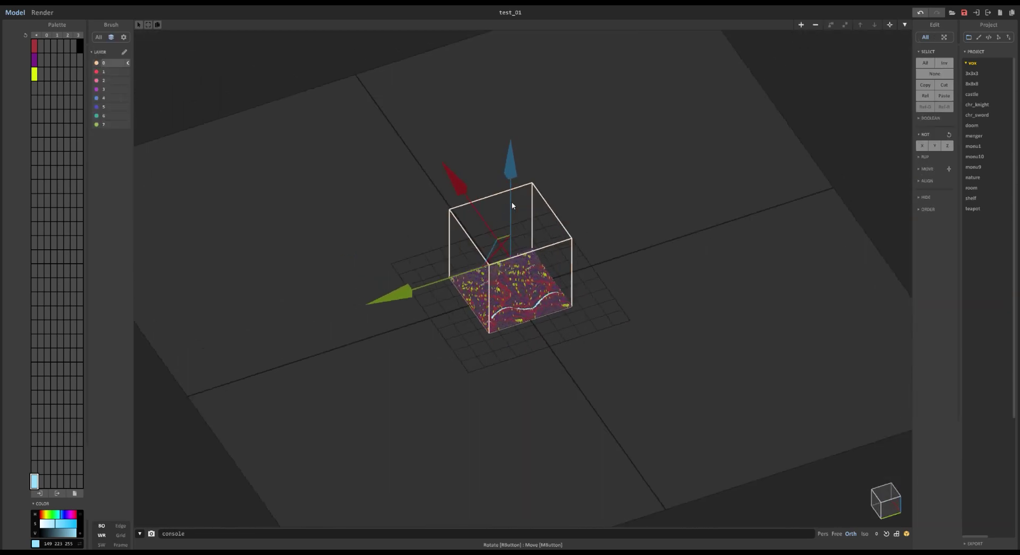
pyautogui.scroll(2, 512, 205)
pyautogui.scroll(2, 627, 353)
pyautogui.moveTo(626, 353); pyautogui.dragTo(576, 351, button='right')
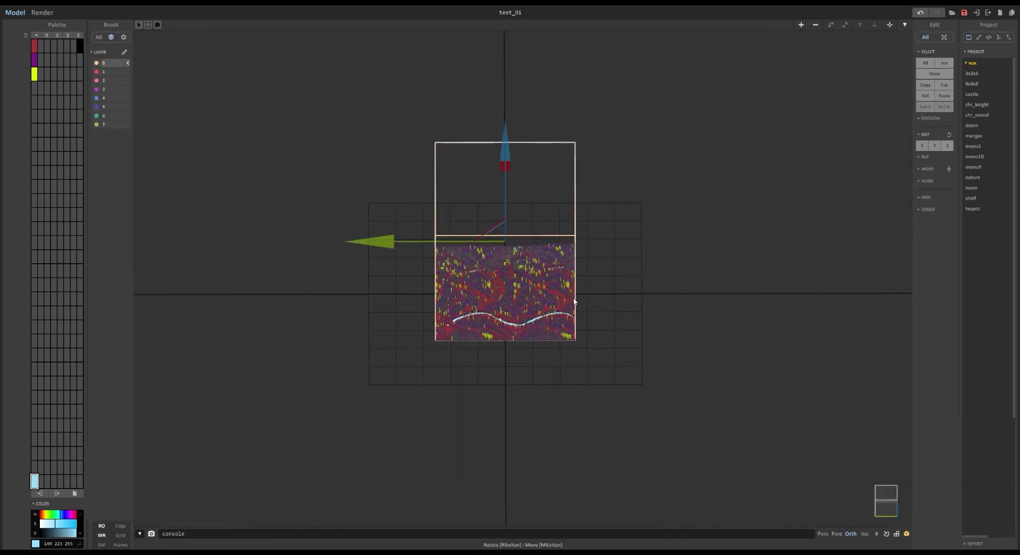
pyautogui.moveTo(574, 302); pyautogui.dragTo(349, 306, button='right')
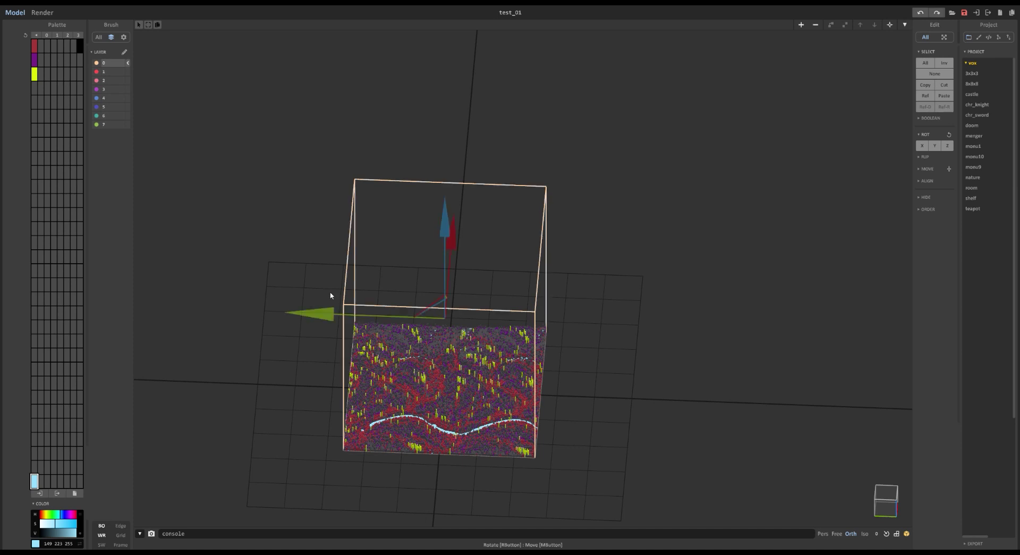
pyautogui.keyDown('ctrl'); pyautogui.moveTo(328, 314); pyautogui.dragTo(519, 325); pyautogui.keyUp('ctrl')
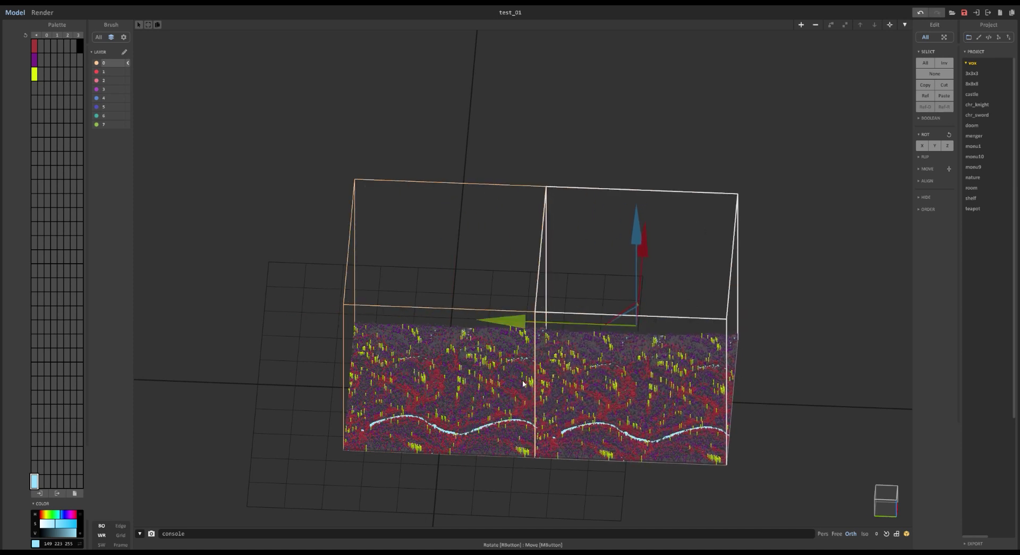
# Select both city blocks and duplicate them along the red axis to form an adjoining two-by-two grid
pyautogui.moveTo(523, 383); pyautogui.dragTo(461, 398, button='right')
pyautogui.moveTo(278, 142); pyautogui.dragTo(886, 528)
pyautogui.scroll(-4, 479, 281)
pyautogui.moveTo(300, 123); pyautogui.dragTo(797, 464)
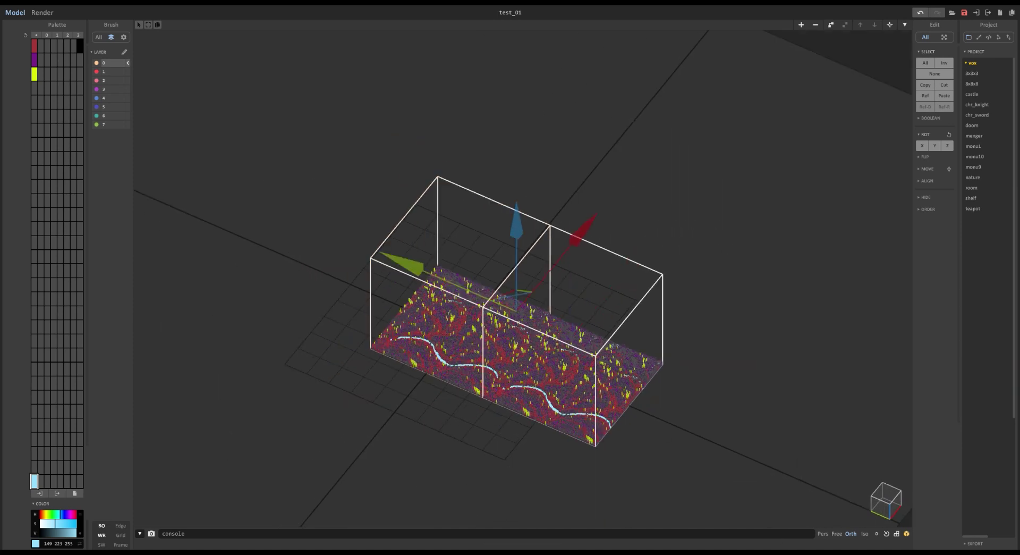
pyautogui.scroll(1, 649, 318)
pyautogui.moveTo(649, 319); pyautogui.dragTo(577, 331, button='right')
pyautogui.moveTo(600, 271); pyautogui.dragTo(706, 231)
pyautogui.hotkey('ctrl', 'z')
pyautogui.keyDown('ctrl'); pyautogui.moveTo(609, 265); pyautogui.dragTo(749, 229); pyautogui.keyUp('ctrl')
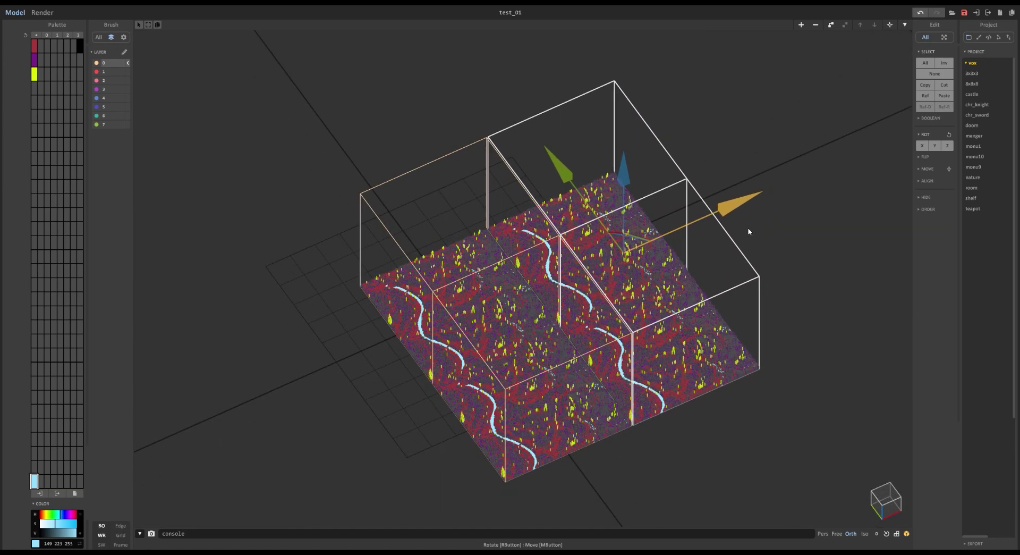
pyautogui.scroll(10, 745, 243)
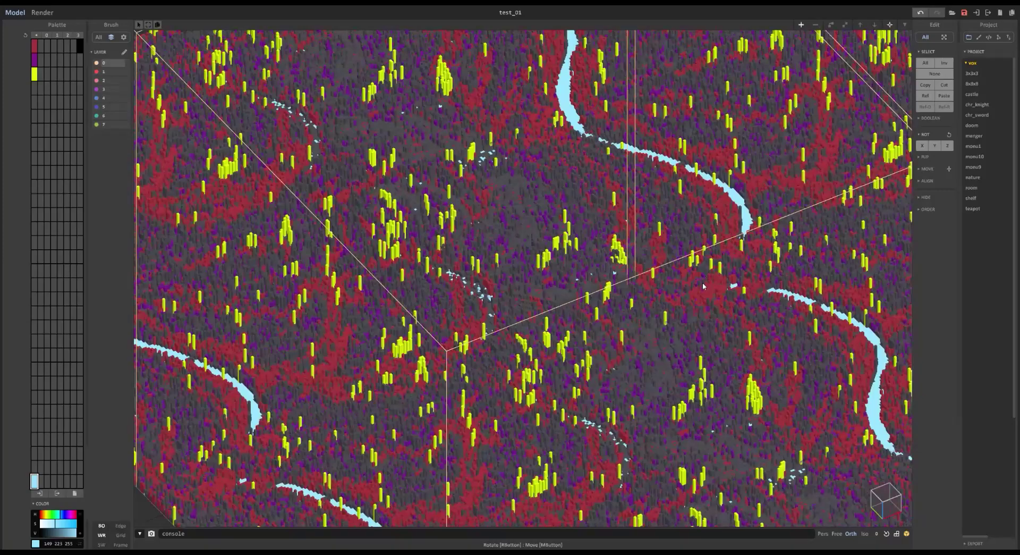